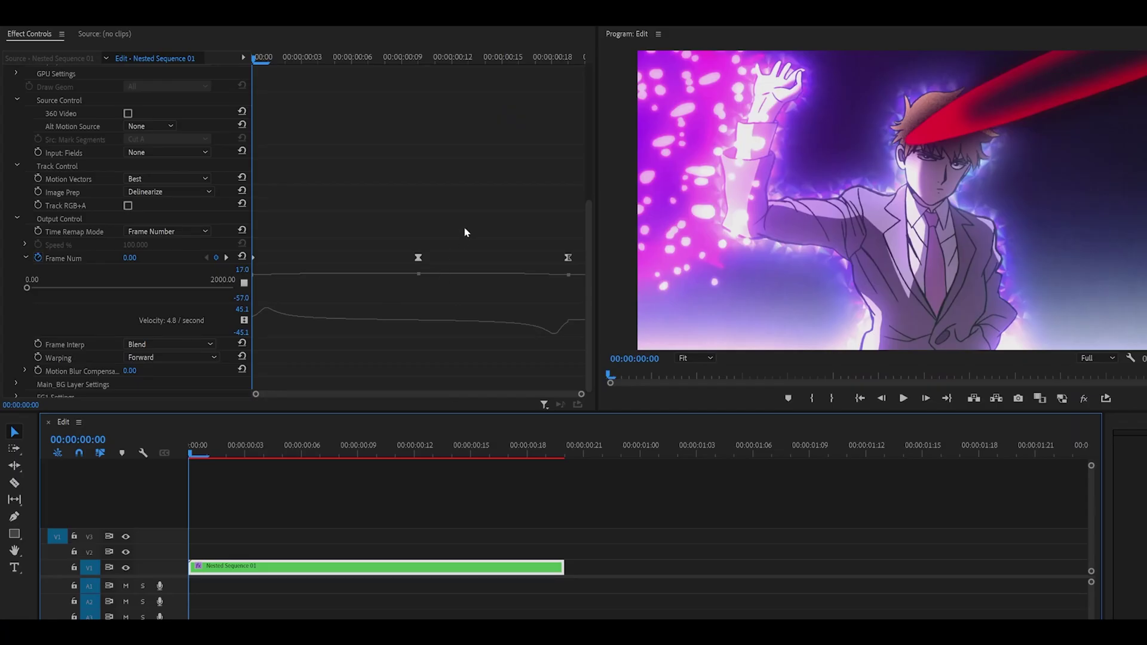
- Play the nested clip back from its first frame several times to review the Twixtor frame-remapped motion
click(255, 58)
key(space)
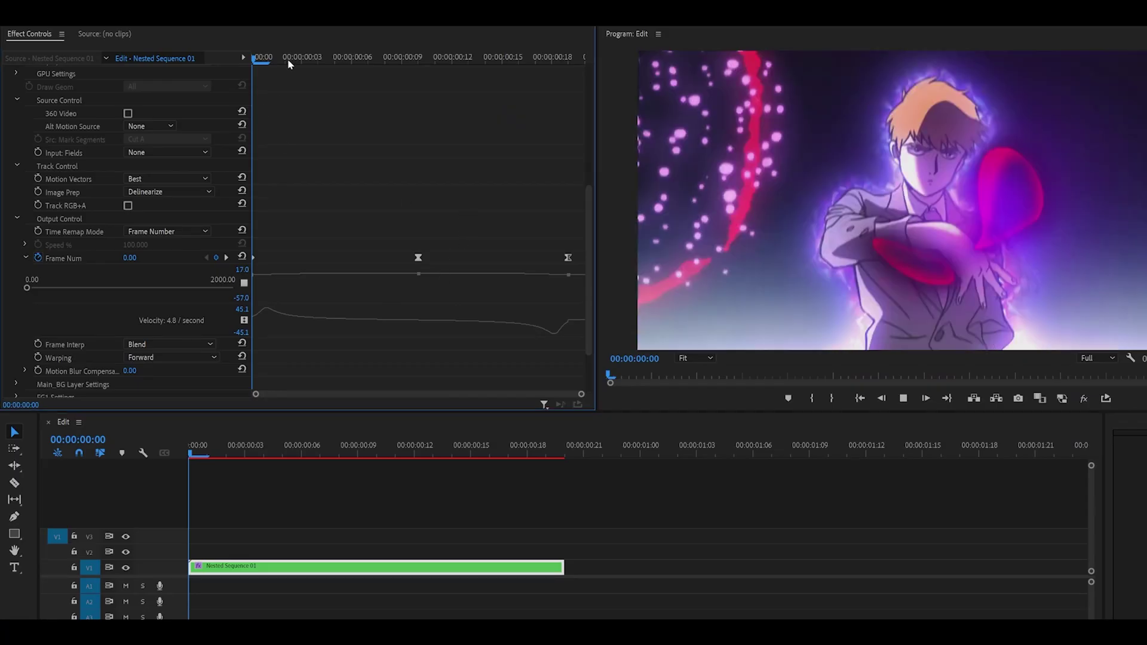
click(258, 60)
key(space)
key(space)
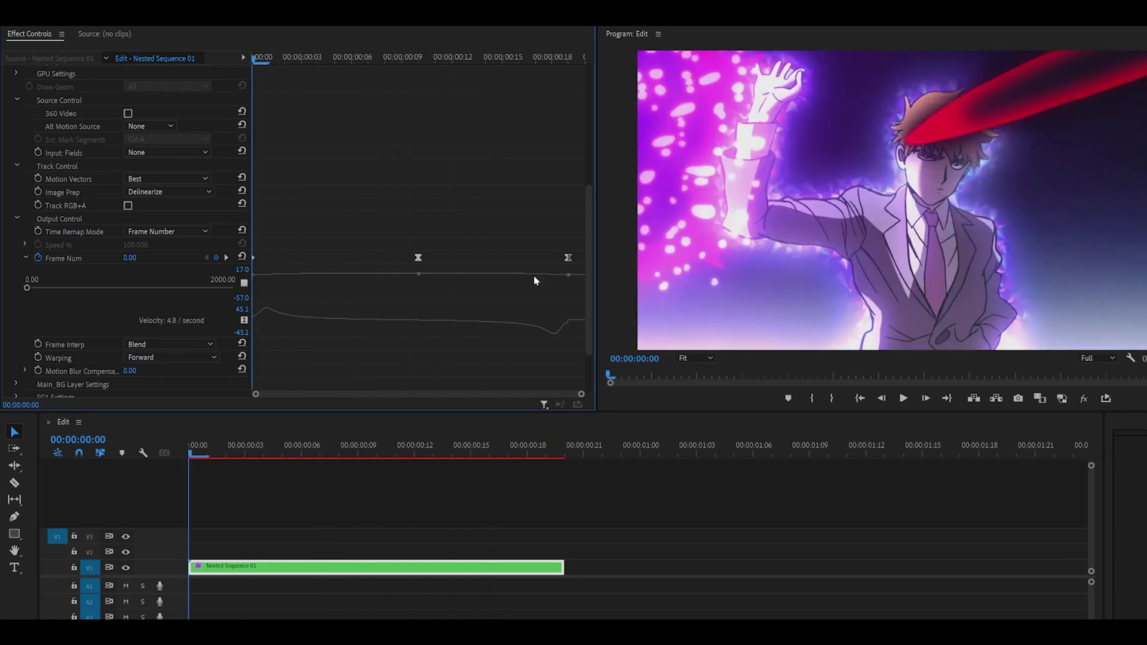
click(319, 164)
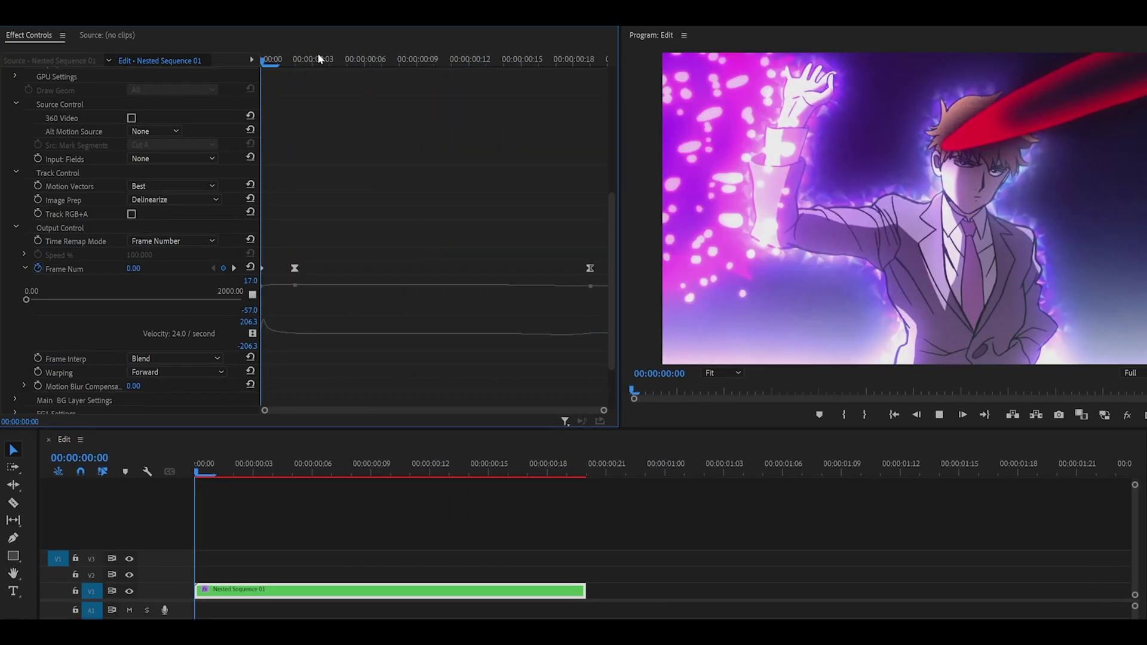
key(space)
key(space)
key(space)
key(space)
key(space)
key(space)
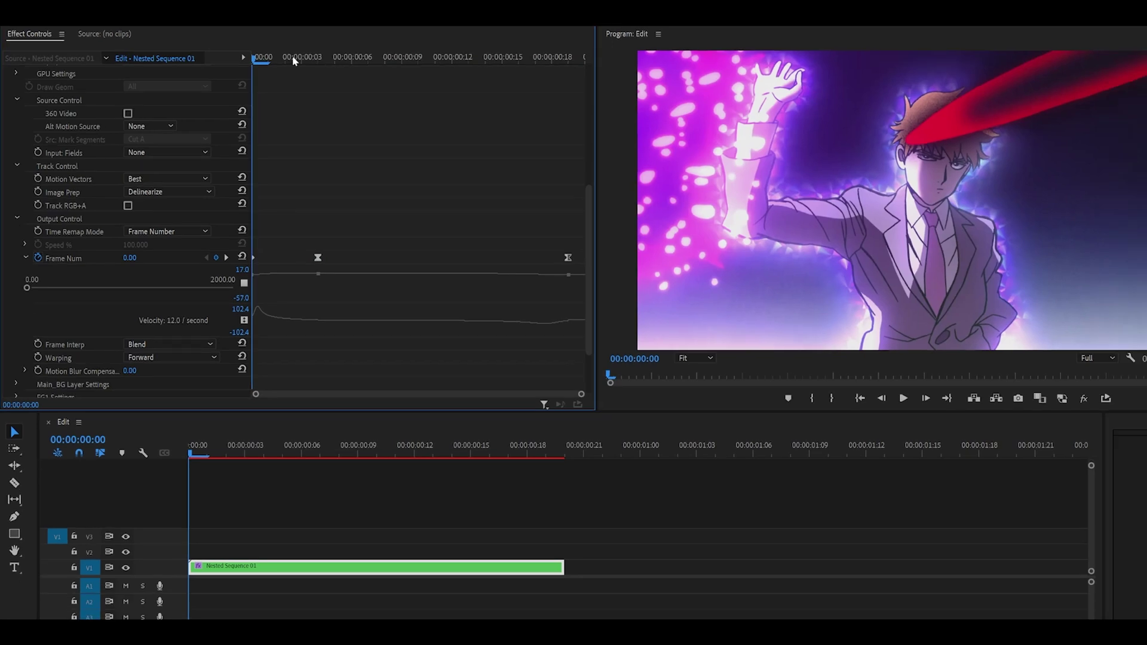
key(space)
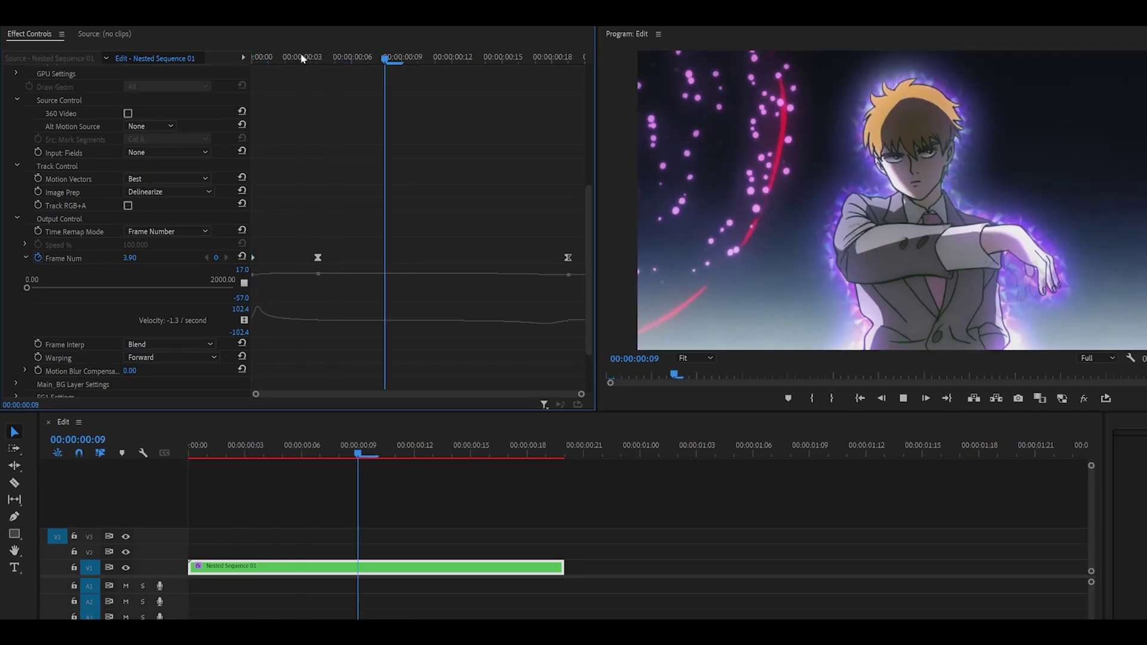
key(space)
key(space)
key(space)
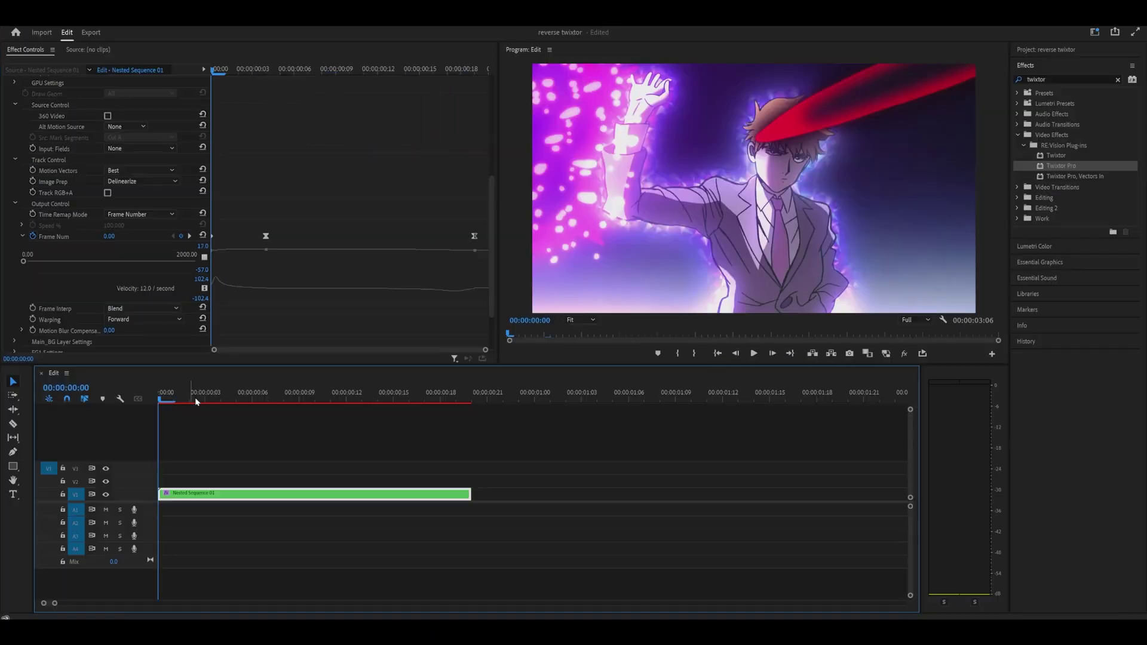
key(space)
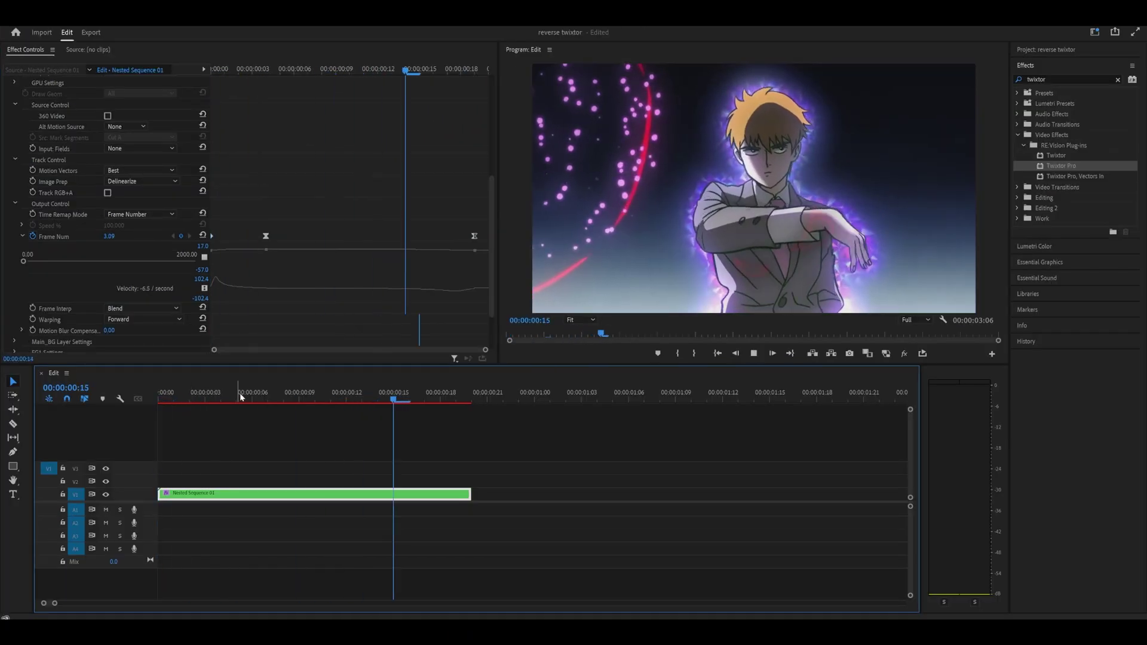
key(space)
key(space)
key(space)
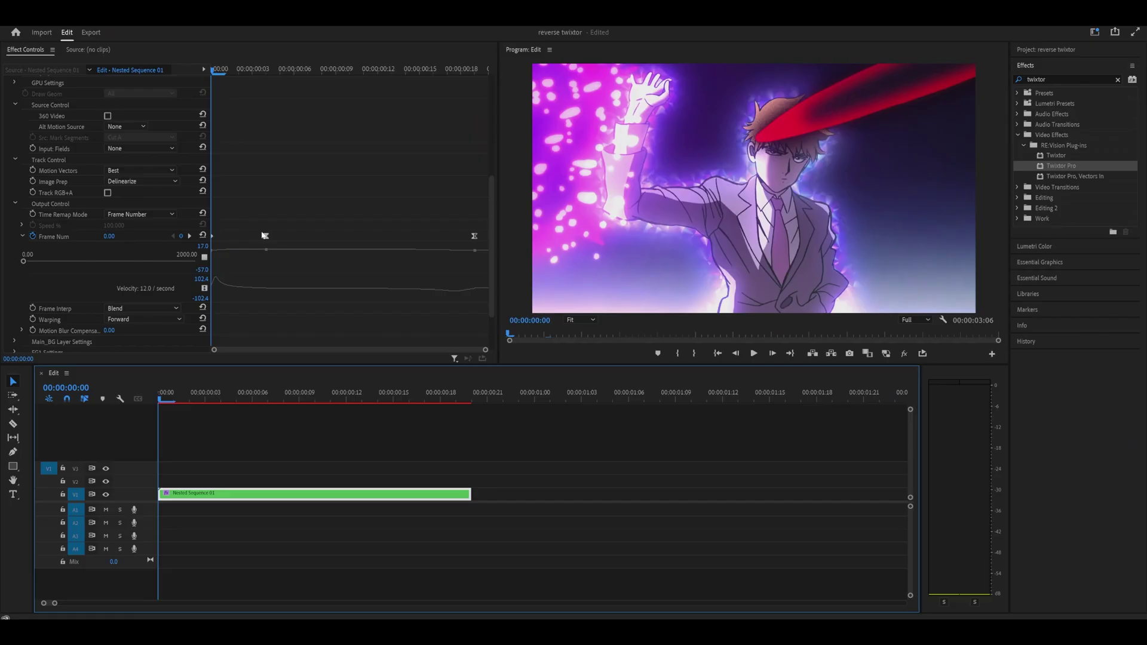
- Move the middle Frame Num keyframe closer to the last one, to about frame 16, and play the clip back
drag(266, 236, 280, 236)
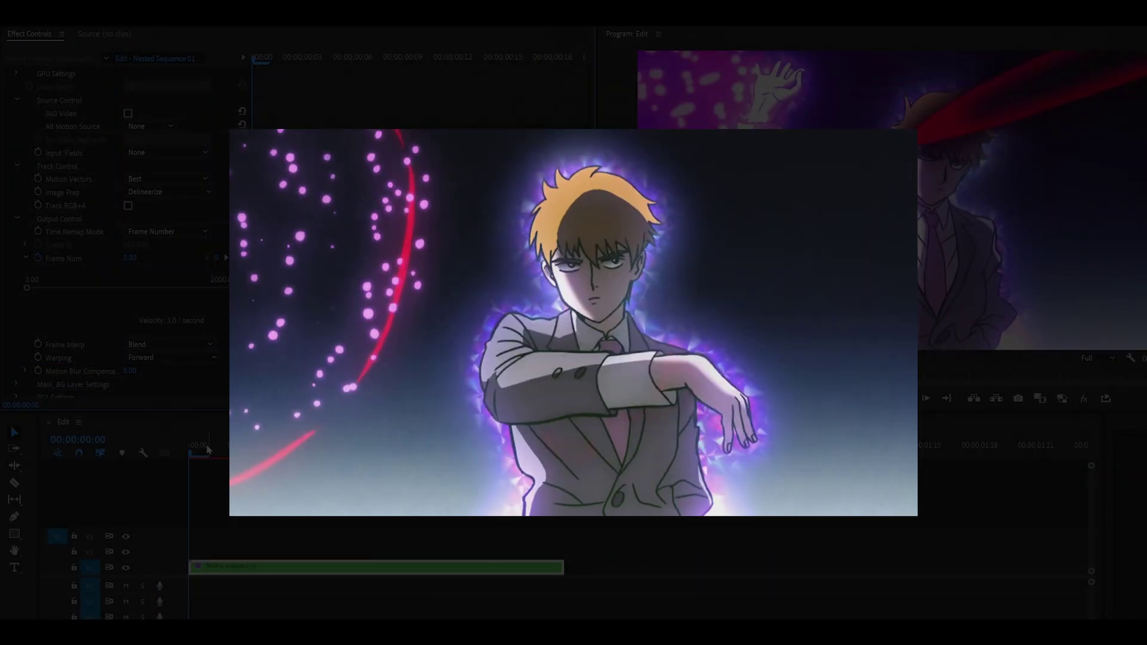
key(space)
key(Home)
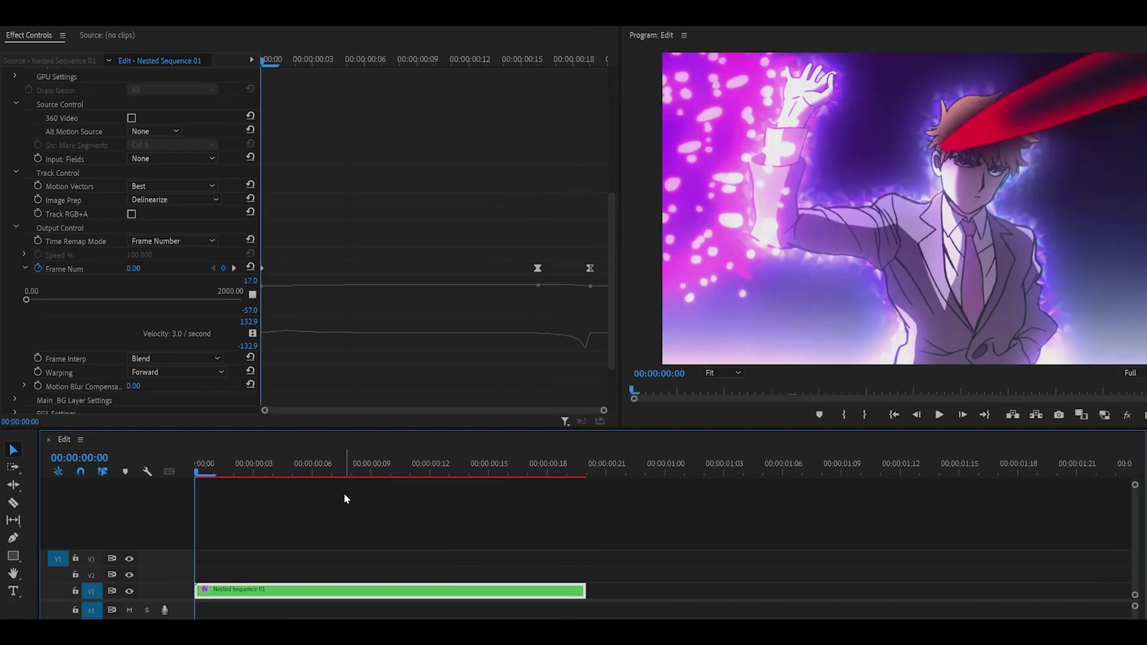
key(space)
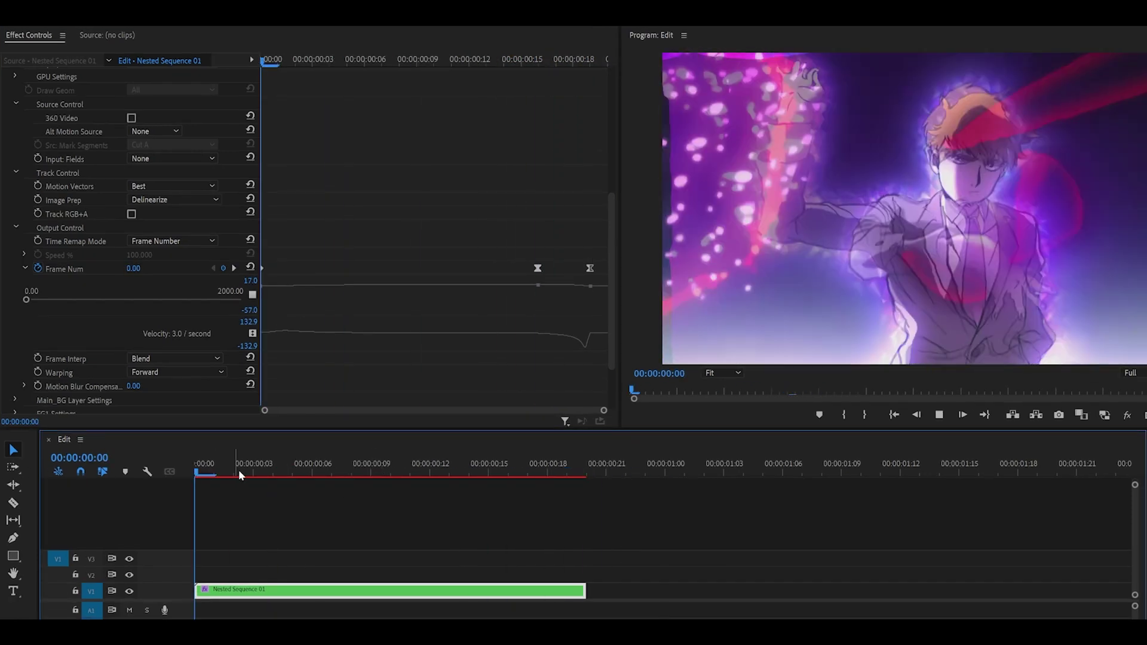
key(Home)
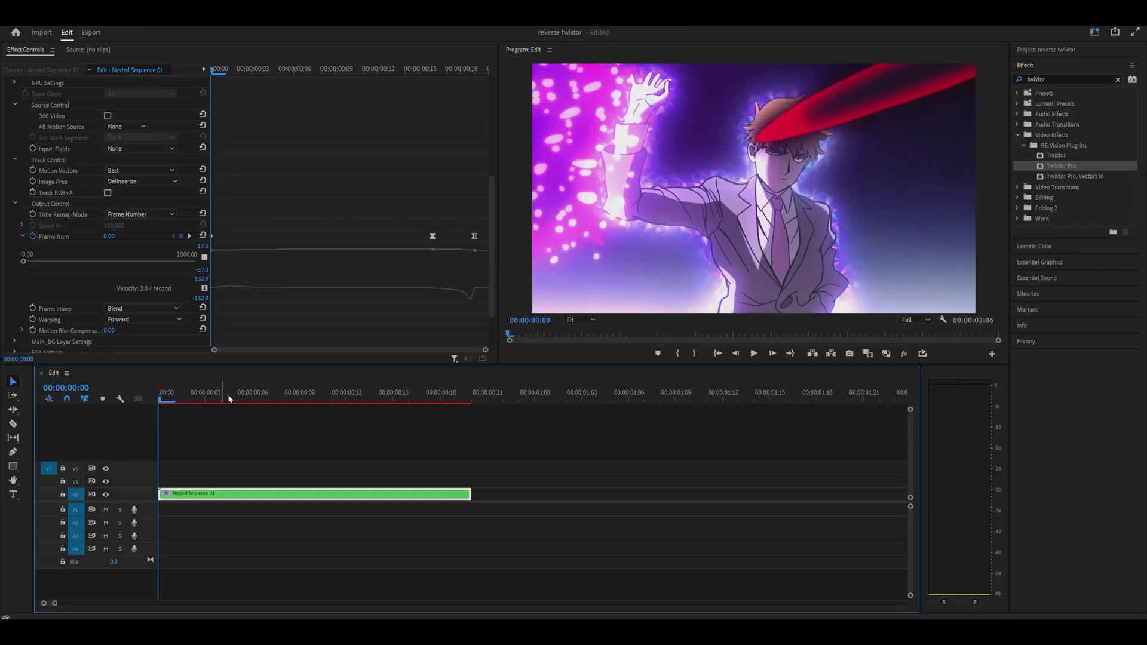
key(space)
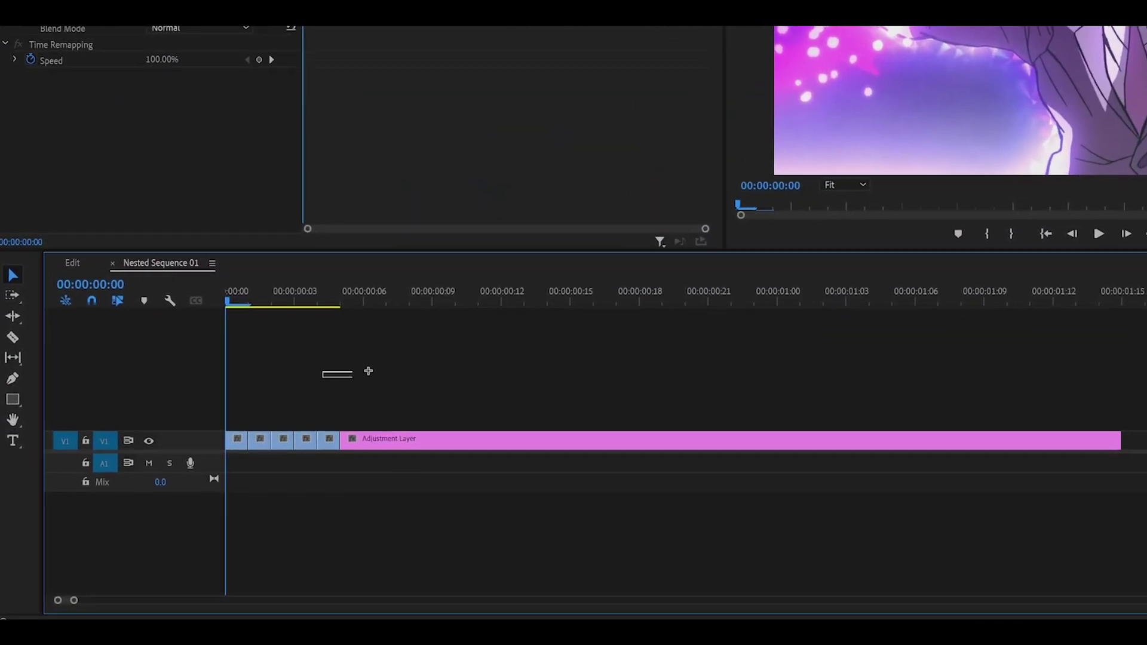
key(space)
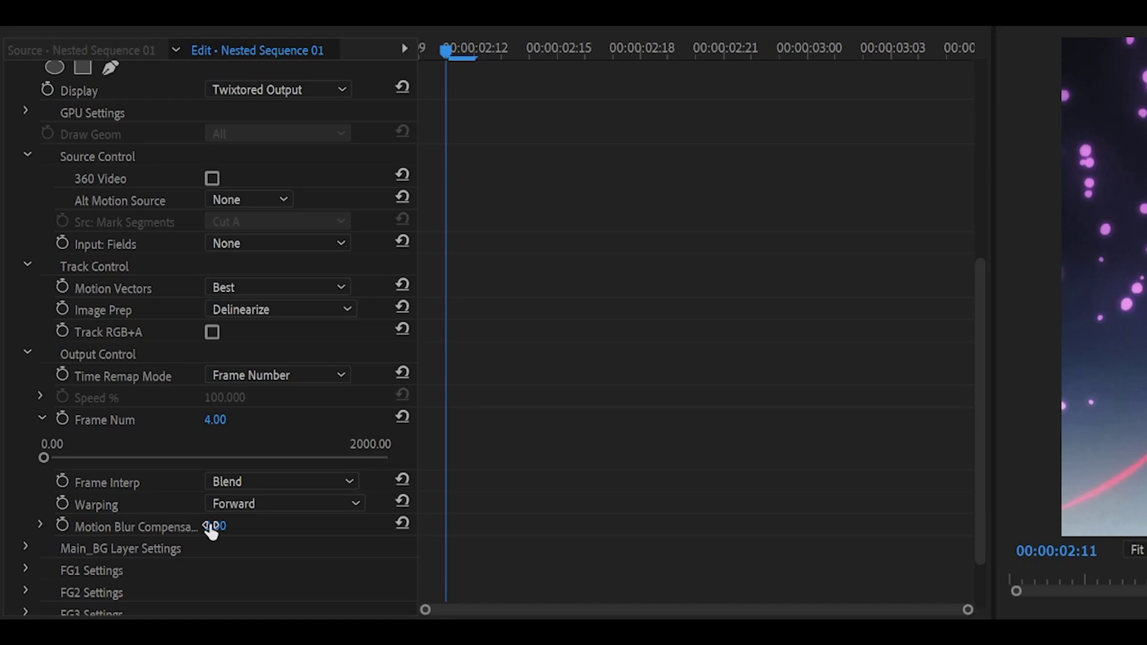
- Use Frame Number as Twixtor's Time Remap Mode and add a Frame Num keyframe of 0 at 00:00:02:10
click(251, 368)
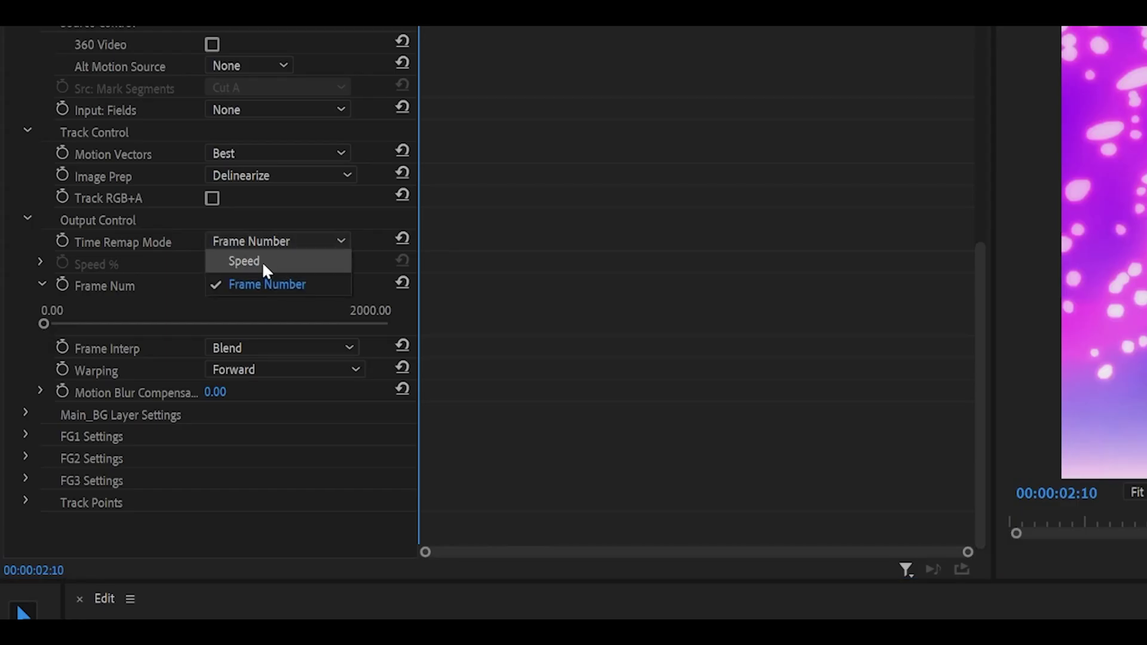
click(333, 267)
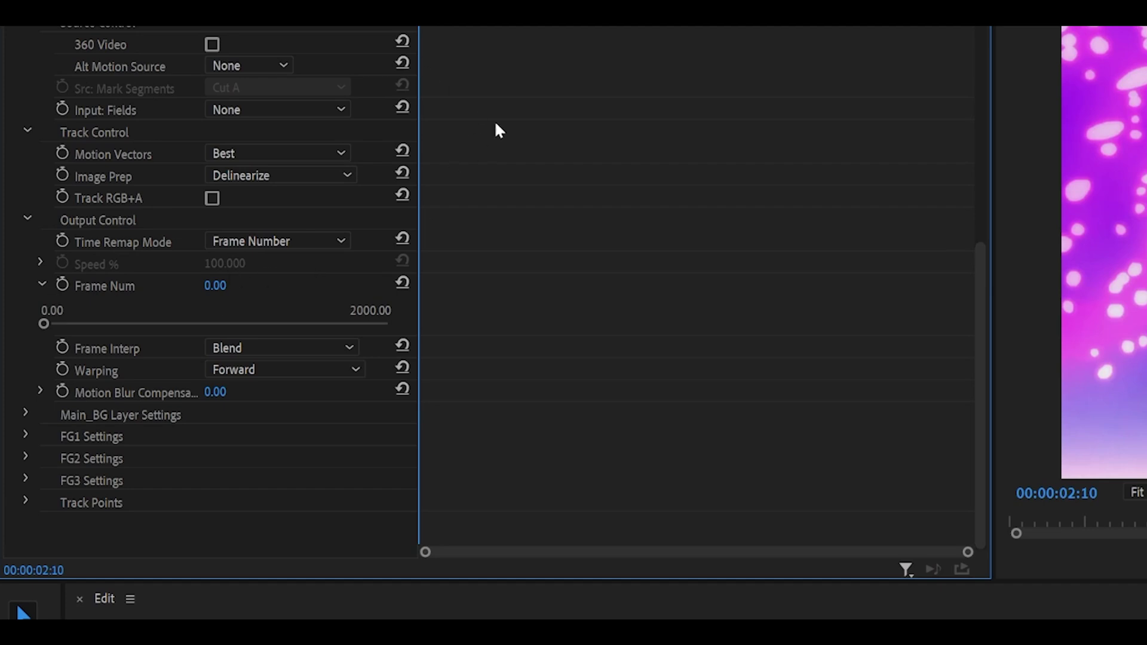
click(63, 285)
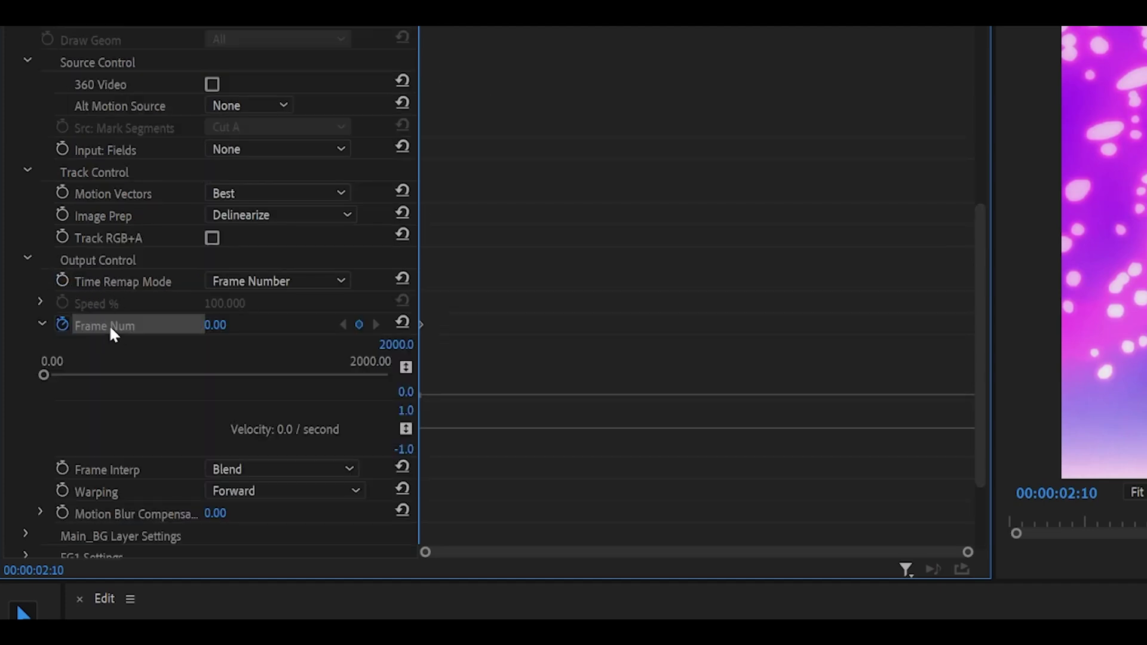
- Add a second Frame Num keyframe with the value 4 at 00:00:02:20
scroll(519, 320, down, 3)
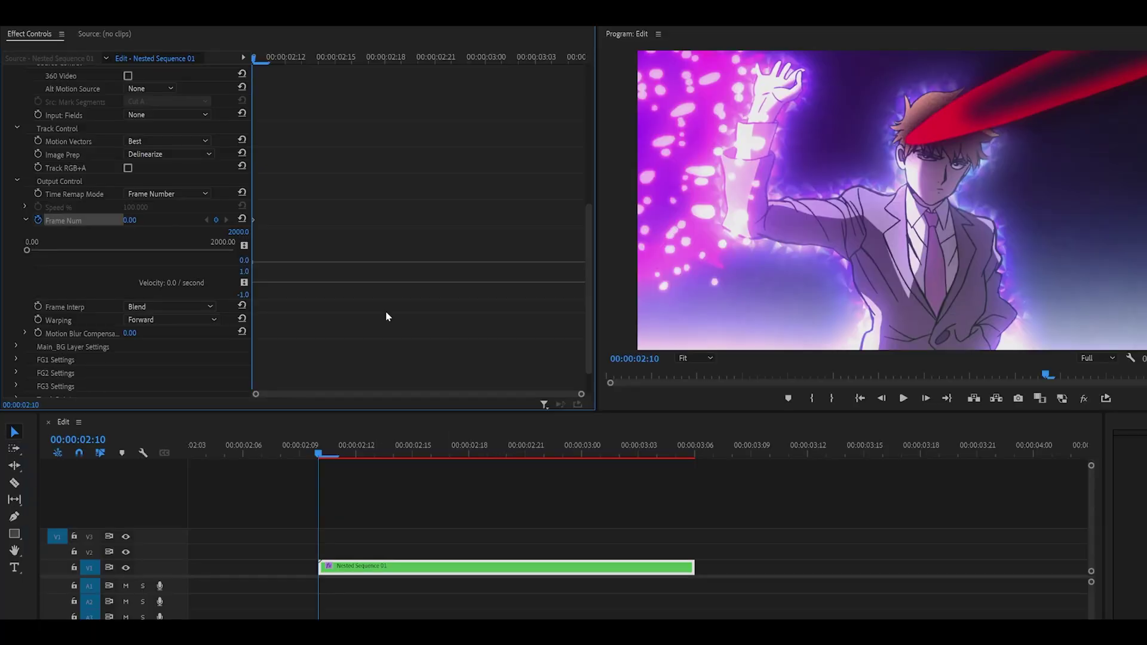
key(space)
key(shift+Left)
key(shift+Left)
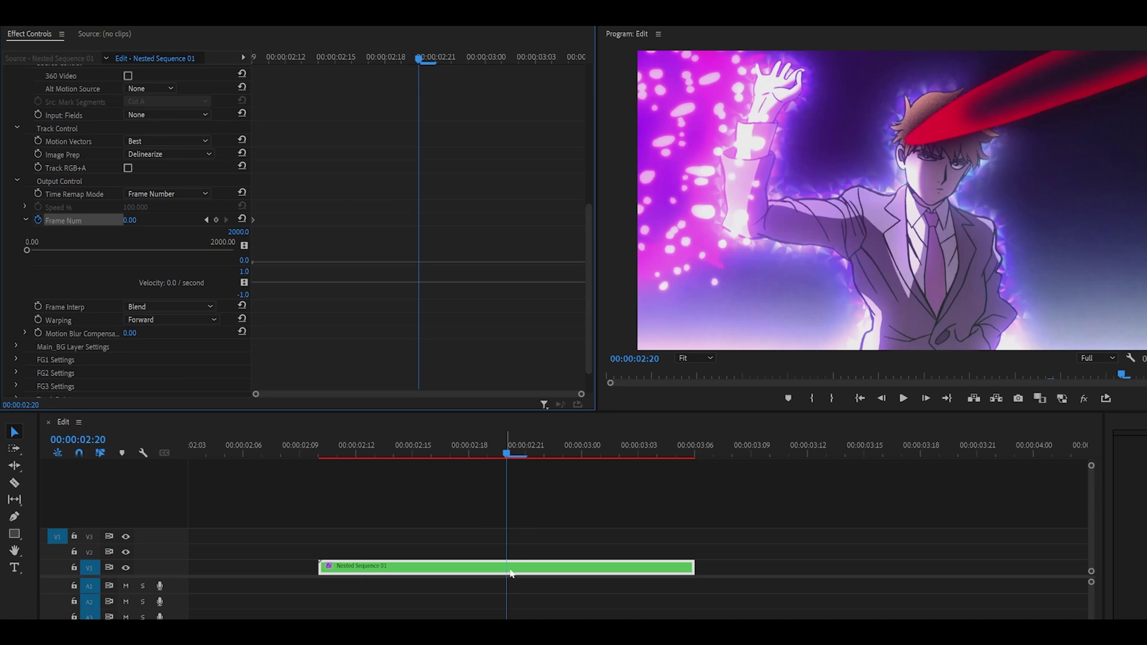
scroll(157, 224, down, 1)
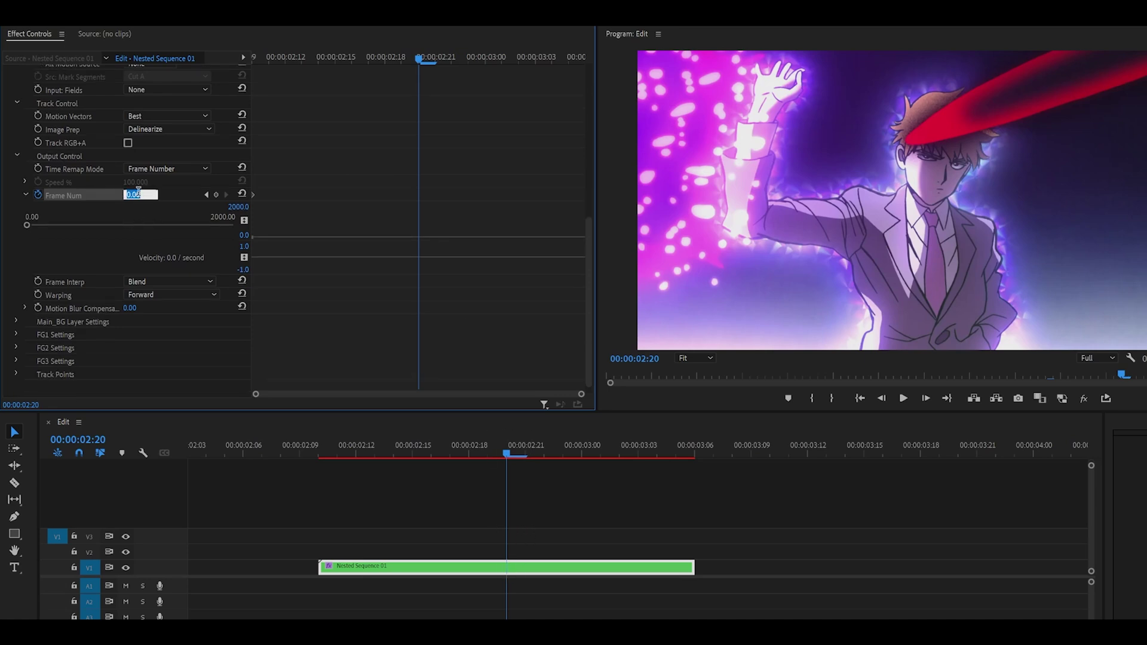
text(4)
key(Return)
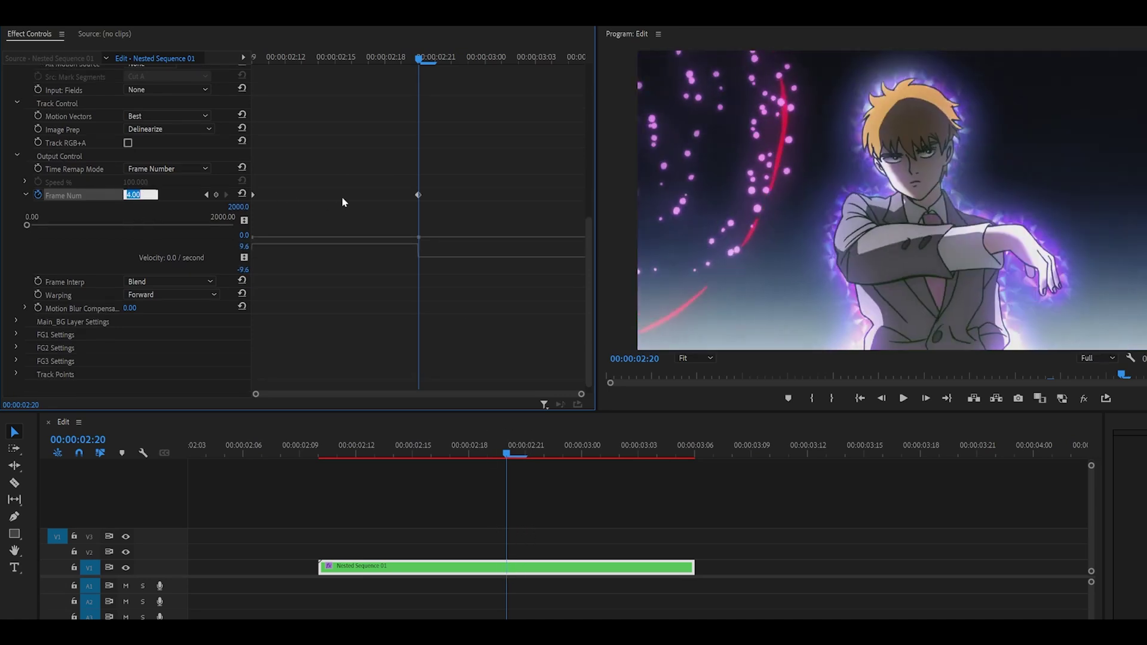
- Try a Frame Num of 5 on the 00:00:02:20 keyframe, and set it back to 4
text(5)
key(Return)
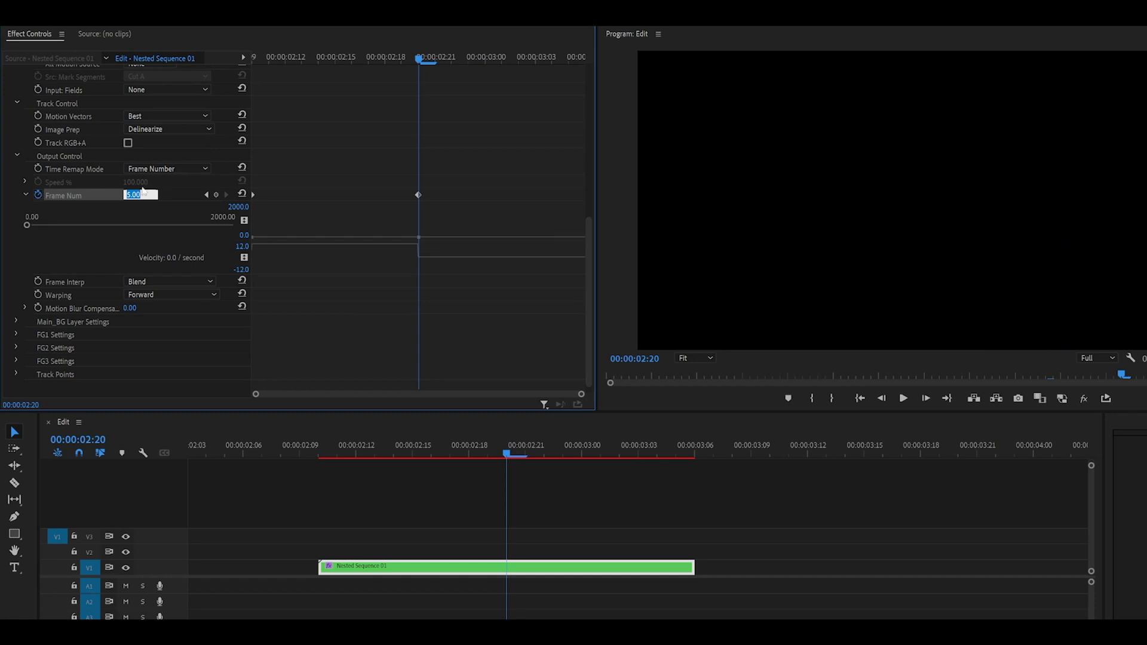
text(4)
key(Return)
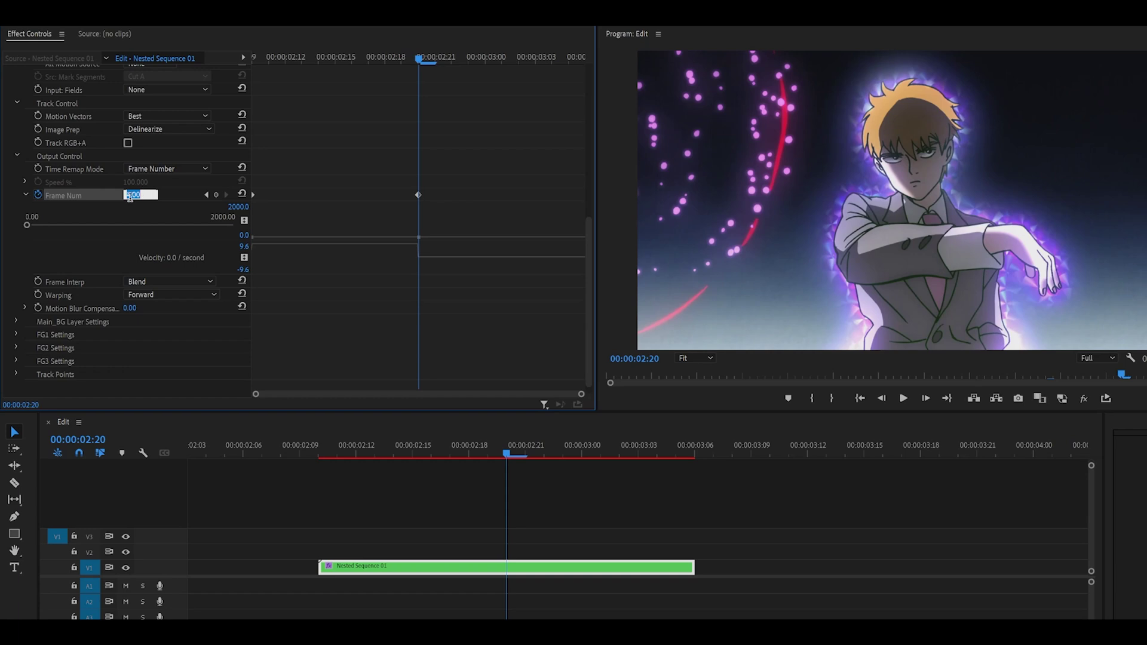
- Ease into the Frame Num keyframe at 00:00:02:20 by lengthening its incoming velocity handle toward the first keyframe
click(335, 157)
key(Left)
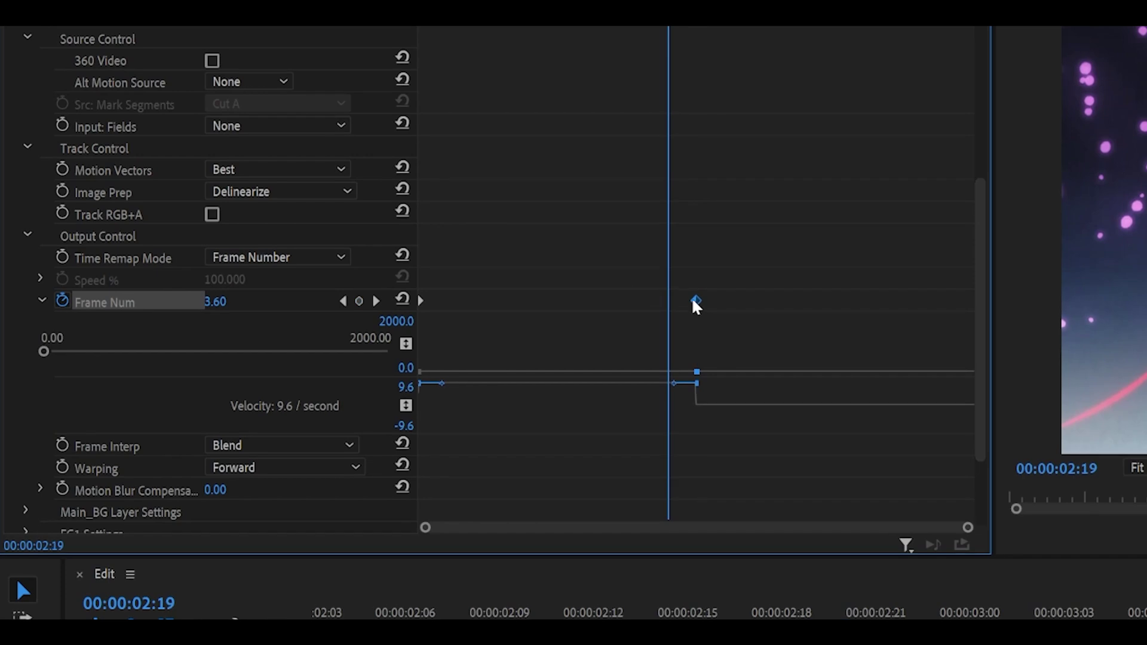
key(Left)
drag(673, 383, 292, 409)
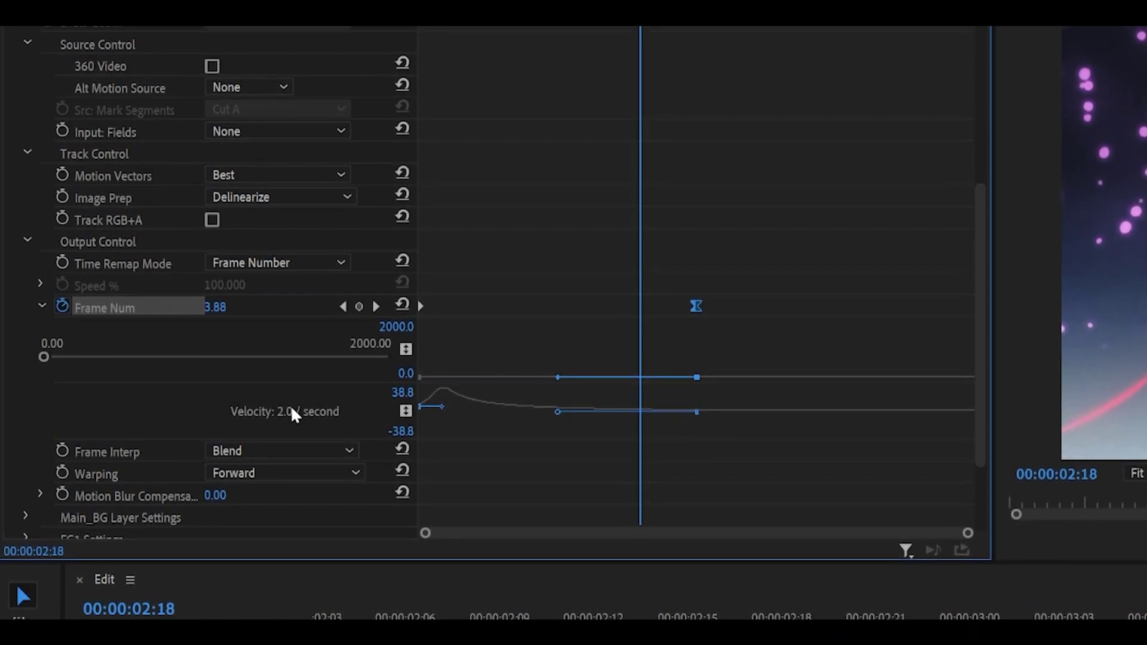
- Step through the frames around 00:00:02:20, examine the eased velocity curve, and replay the clip from 00:00:02:10
click(780, 224)
key(Right)
key(Right)
key(Left)
key(Left)
click(696, 309)
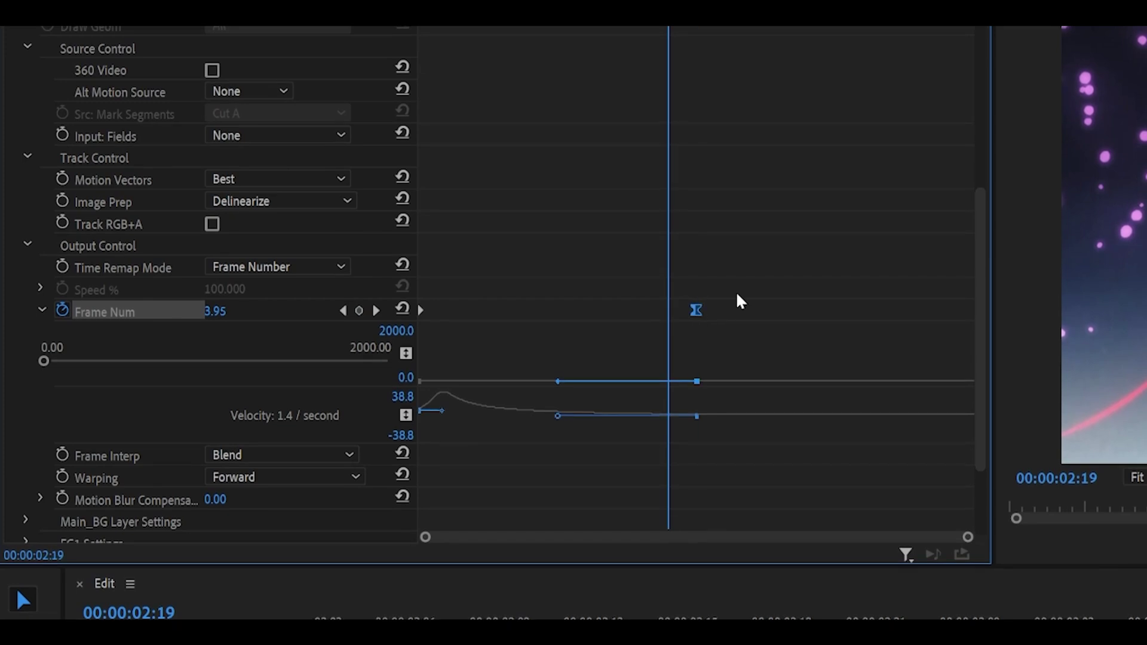
scroll(576, 335, down, 3)
drag(558, 315, 500, 325)
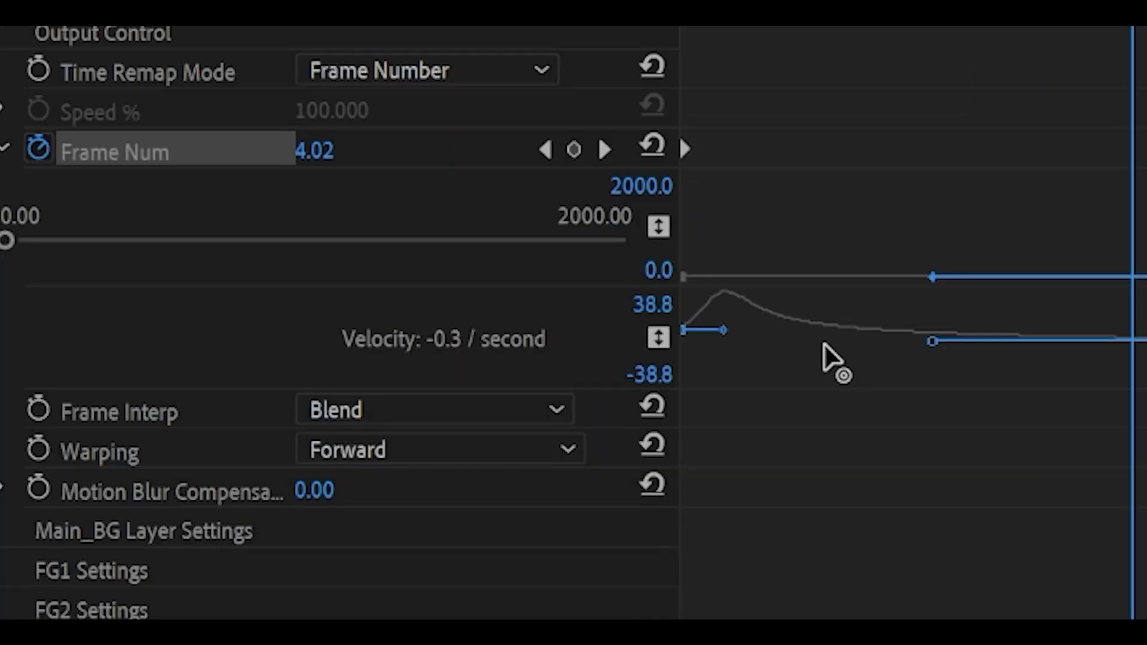
drag(824, 344, 809, 344)
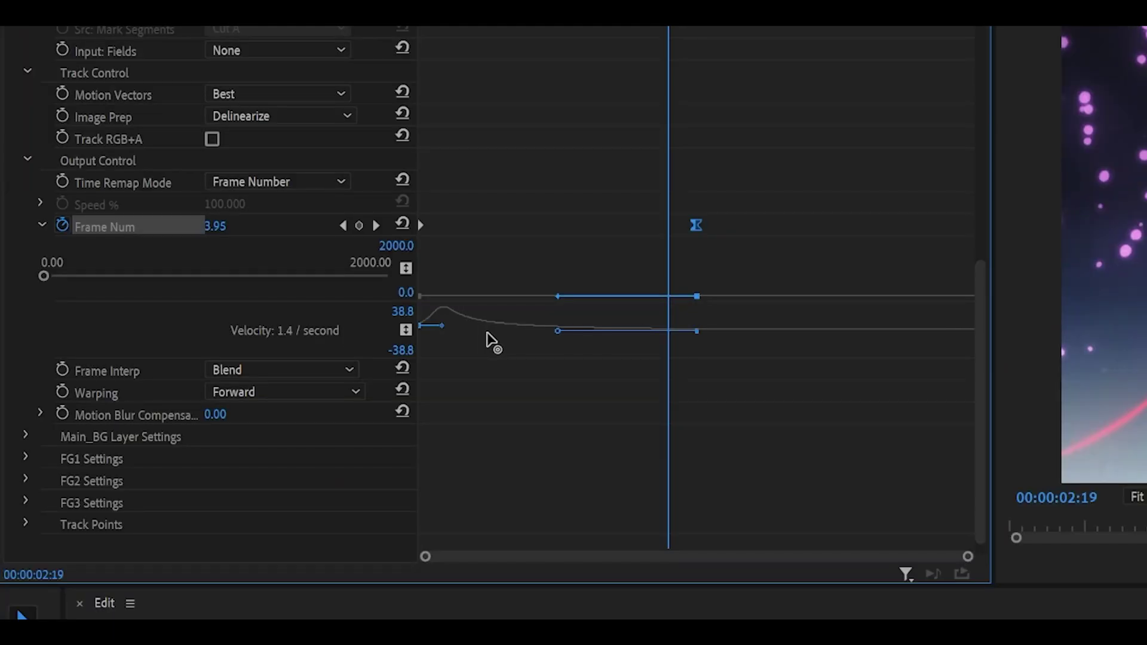
drag(487, 334, 487, 342)
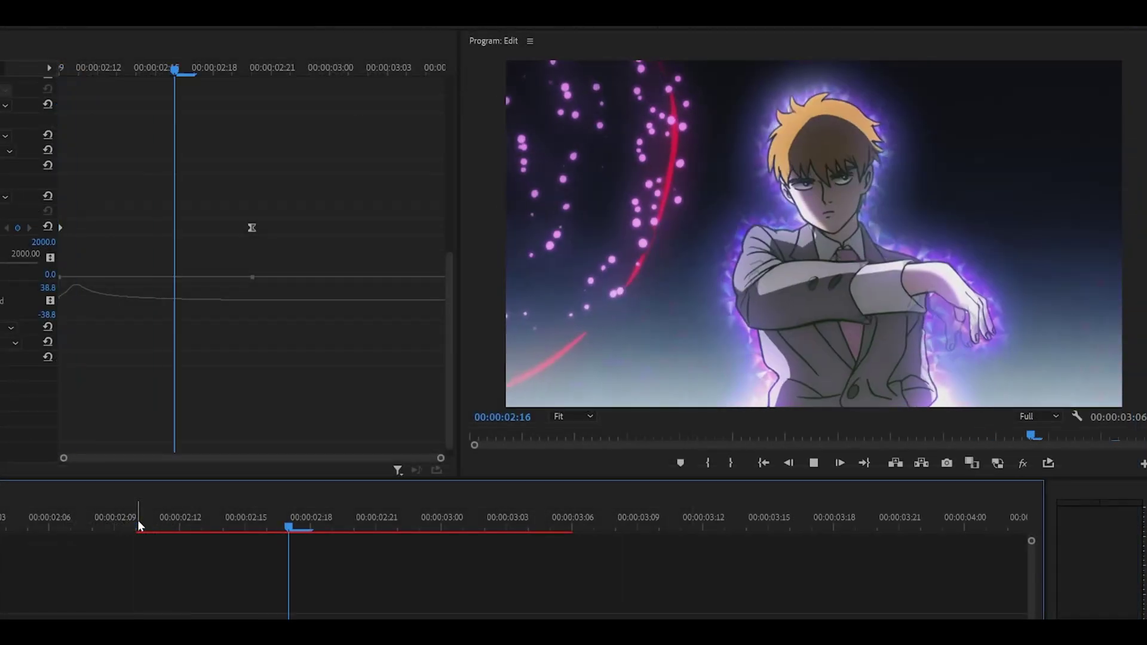
click(138, 526)
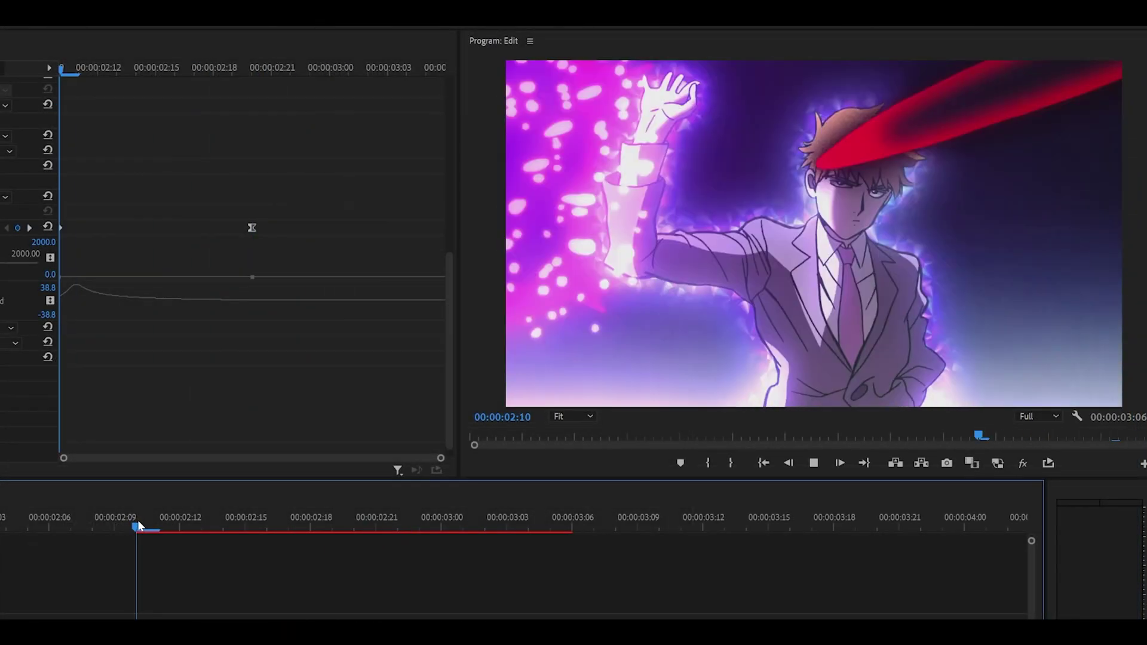
- Add a Frame Num keyframe of 0 on the clip's last frame at 00:00:03:05
drag(138, 526, 560, 524)
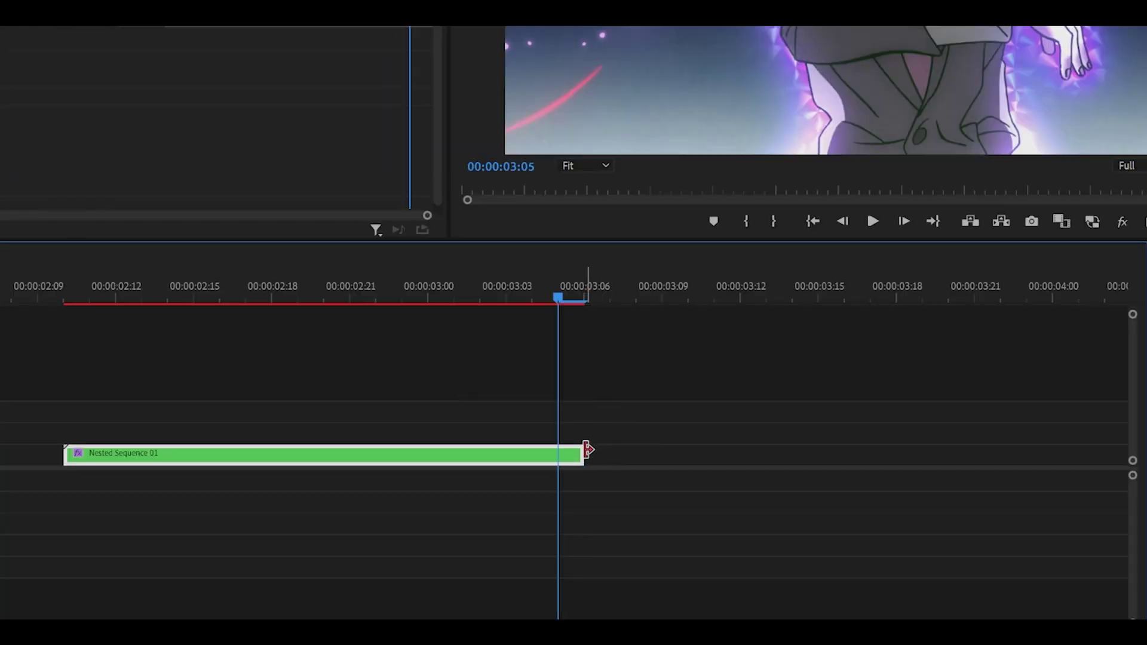
click(182, 137)
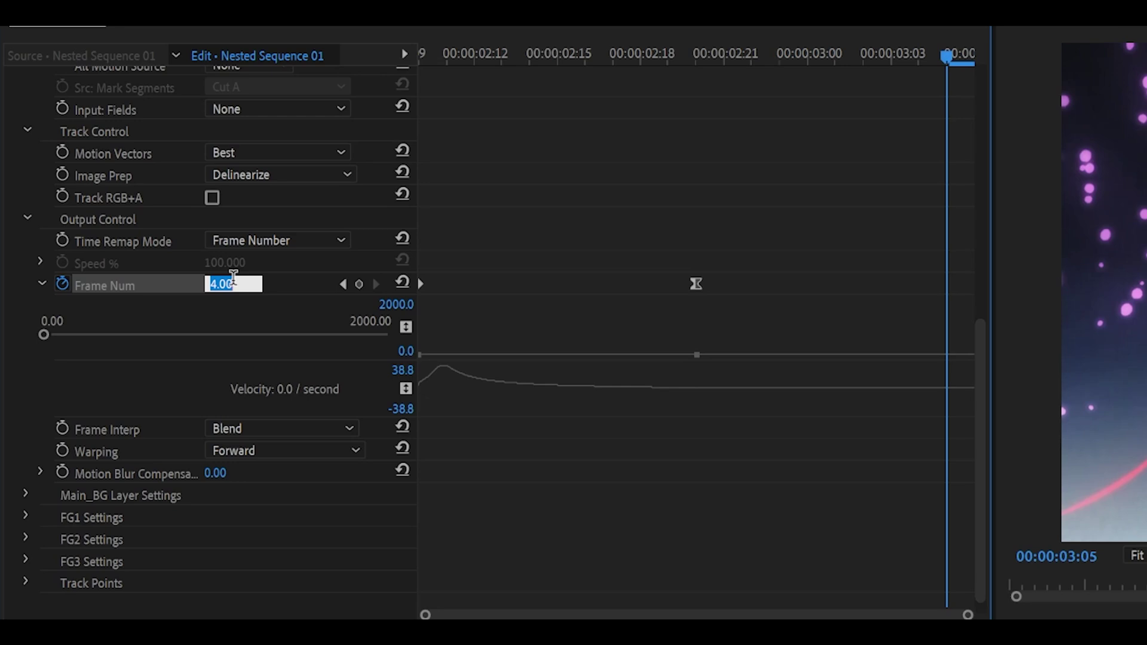
text(0)
key(Return)
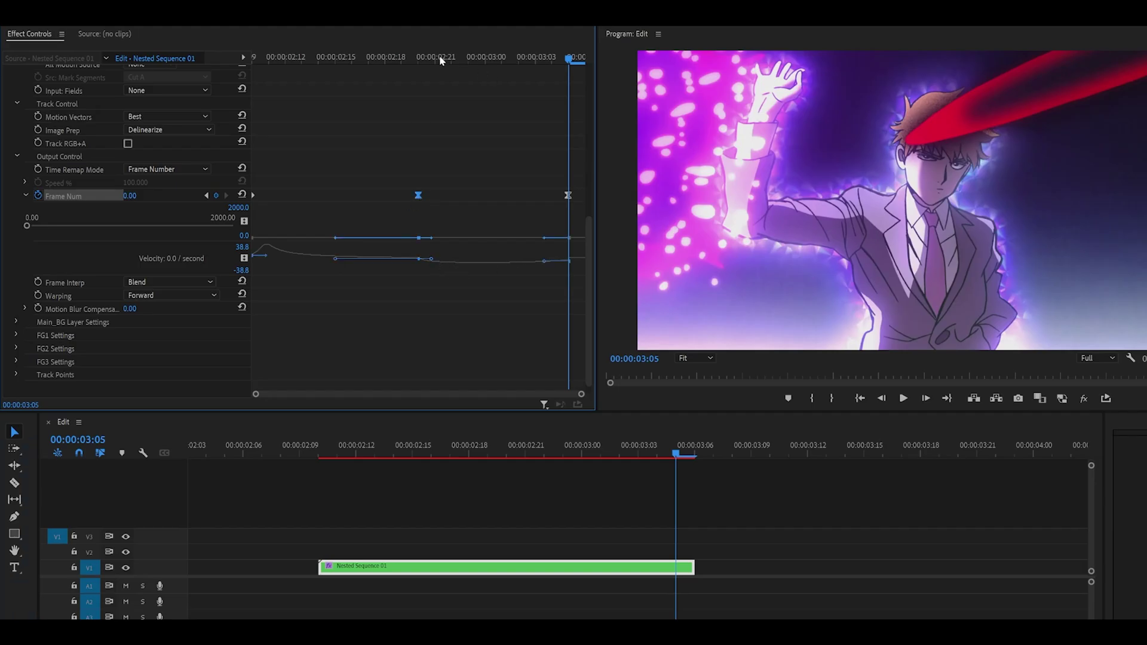
- Ease out of the Frame Num keyframe at 00:00:02:20 by lengthening its outgoing velocity handle, and adjust the last keyframe's incoming handle
click(420, 58)
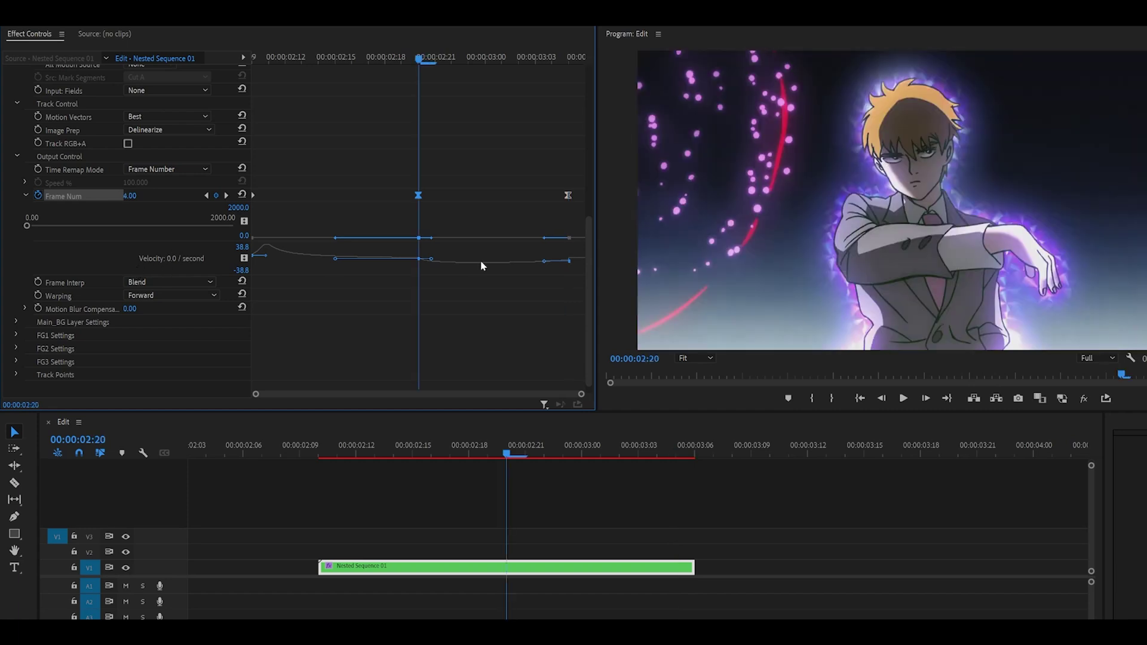
click(418, 259)
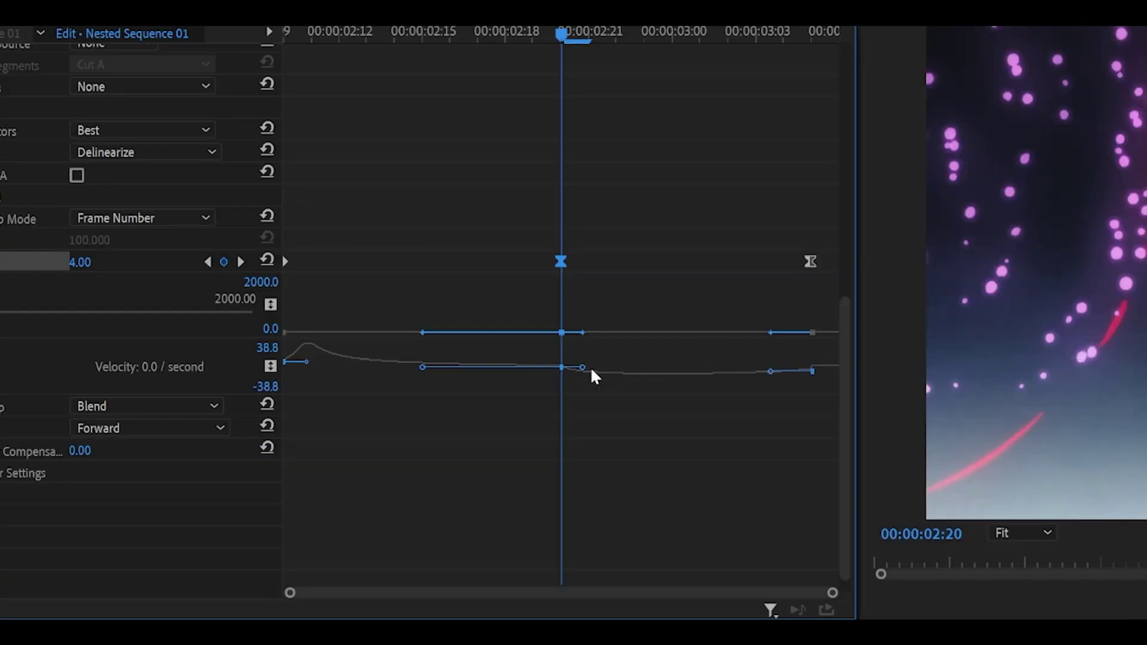
drag(585, 368, 769, 369)
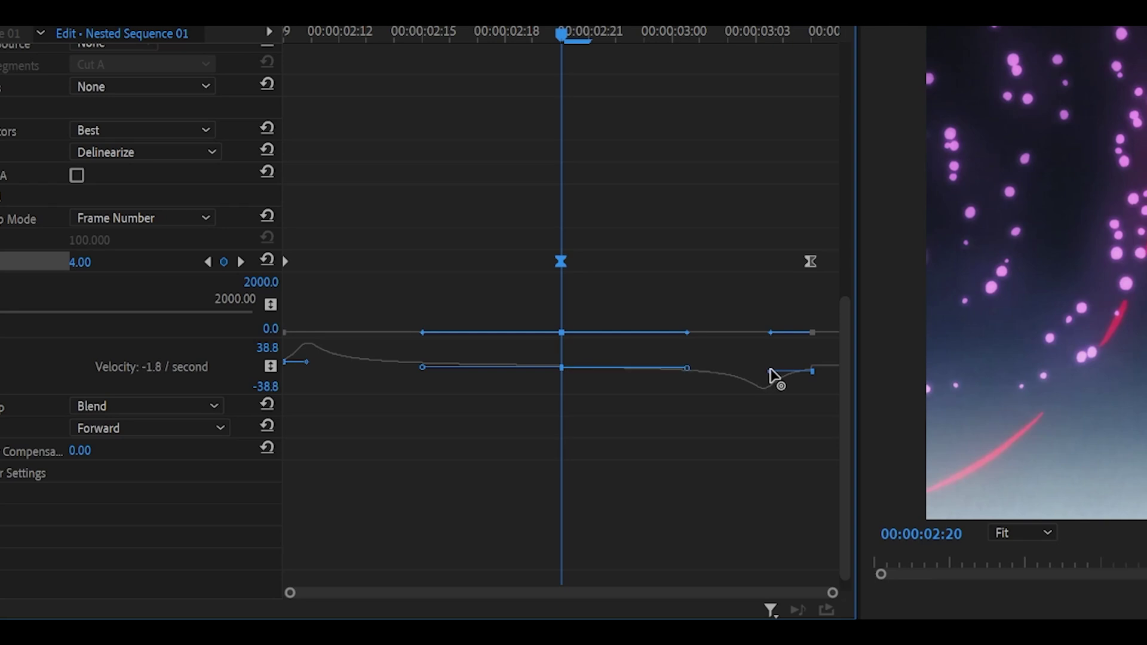
drag(772, 369, 774, 367)
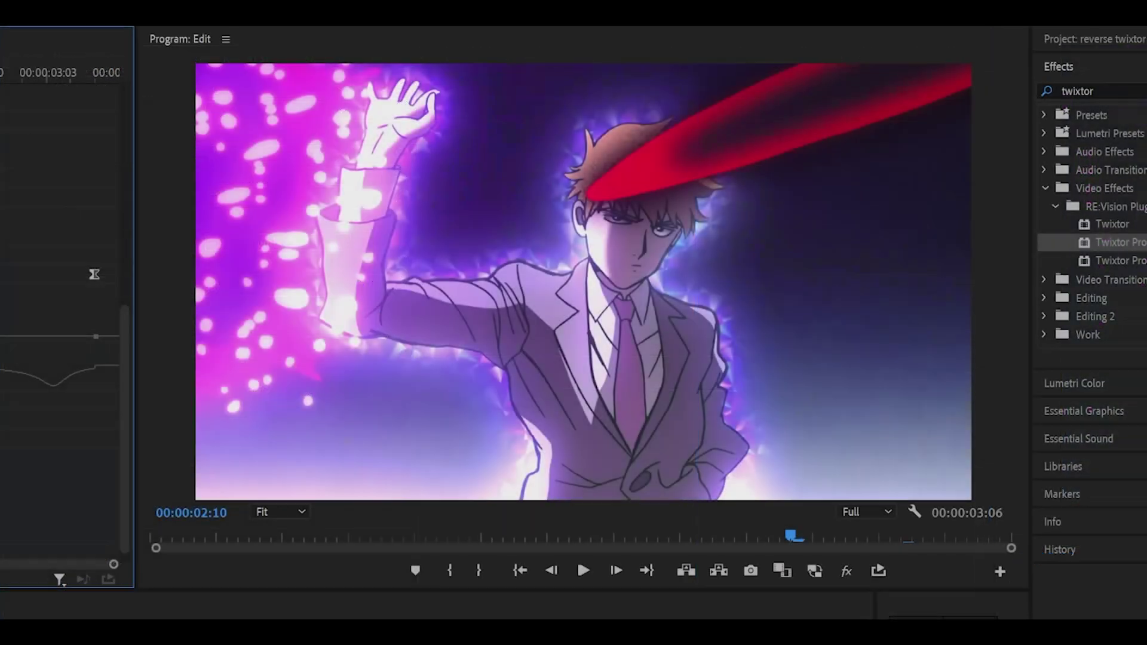
- Replay the clip several times from 00:00:02:10 to review the forward and reverse motion, with the keyframes deselected
key(space)
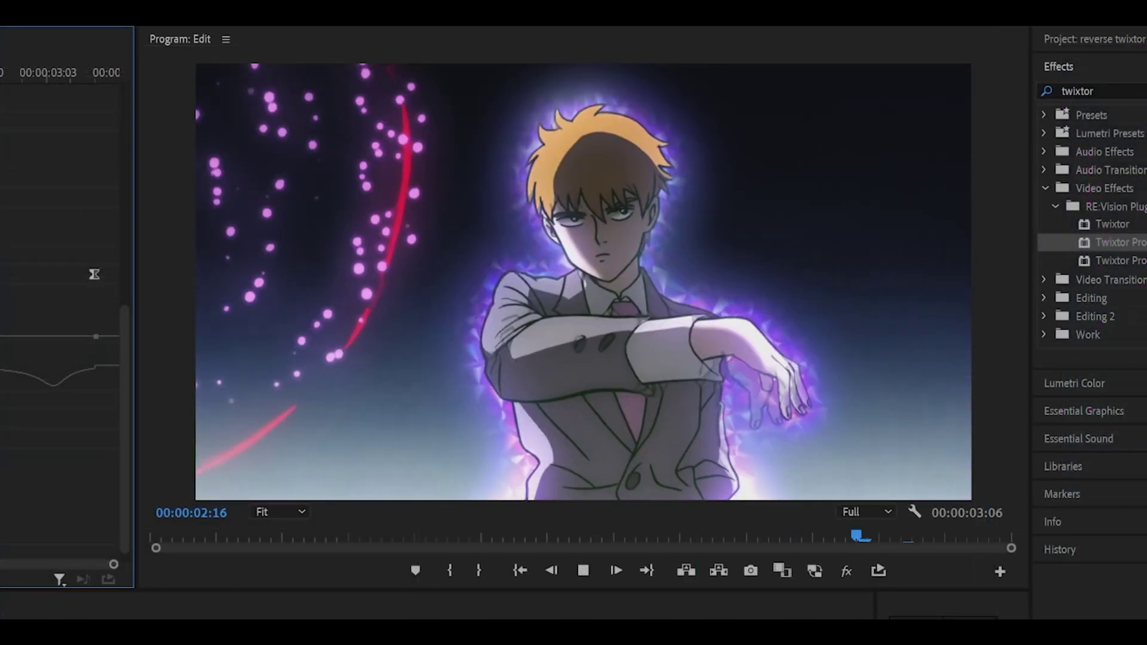
key(space)
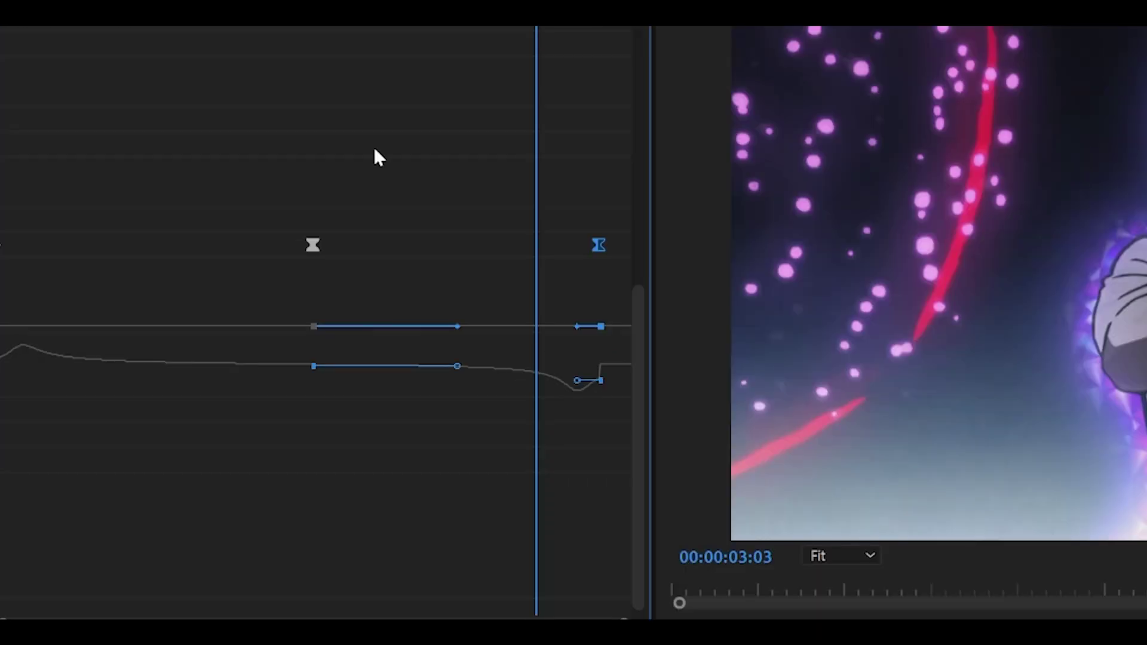
click(450, 145)
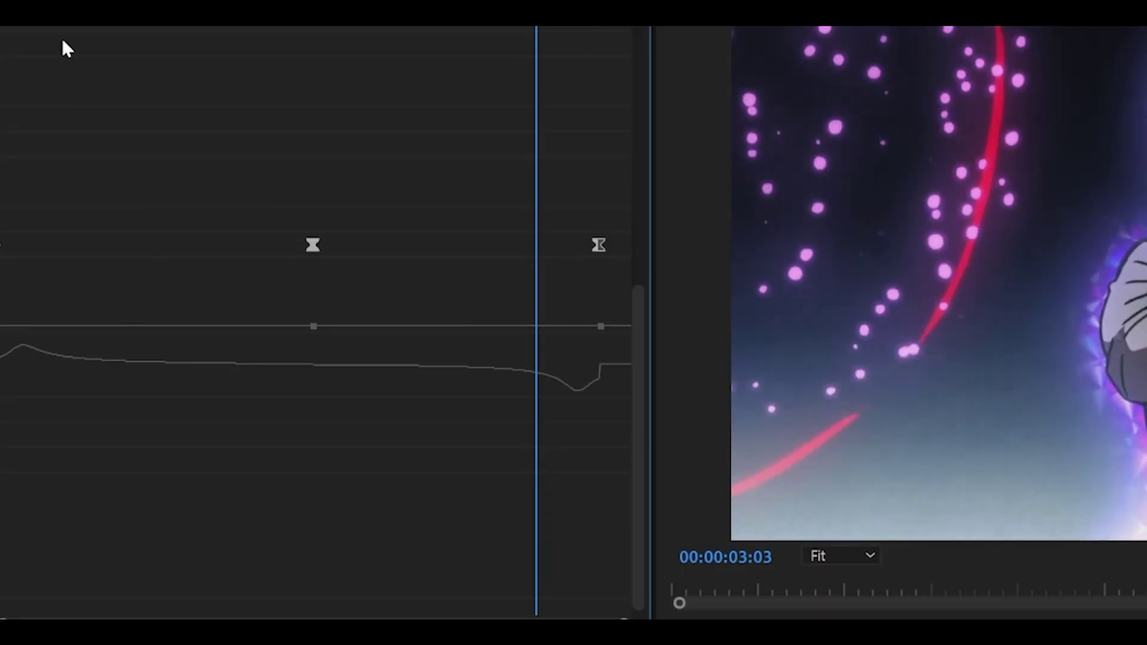
click(270, 399)
key(space)
click(271, 399)
key(space)
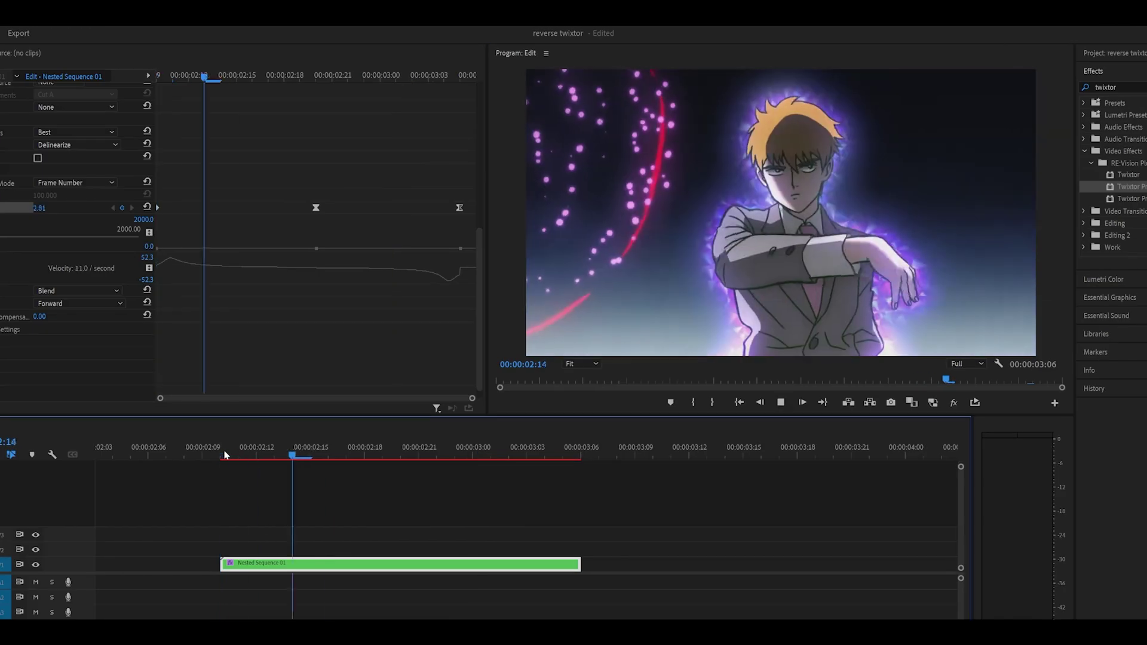
click(271, 399)
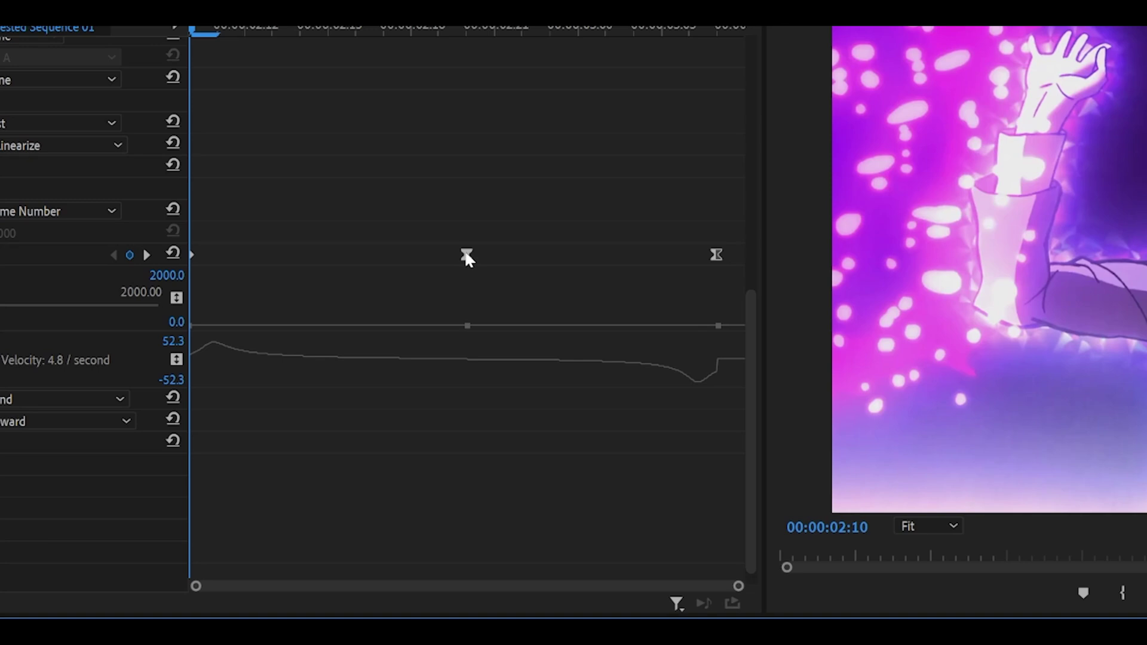
- Move the middle Frame Num keyframe to 00:00:03:02, closer to the last keyframe, and place the playhead on it
drag(464, 251, 629, 267)
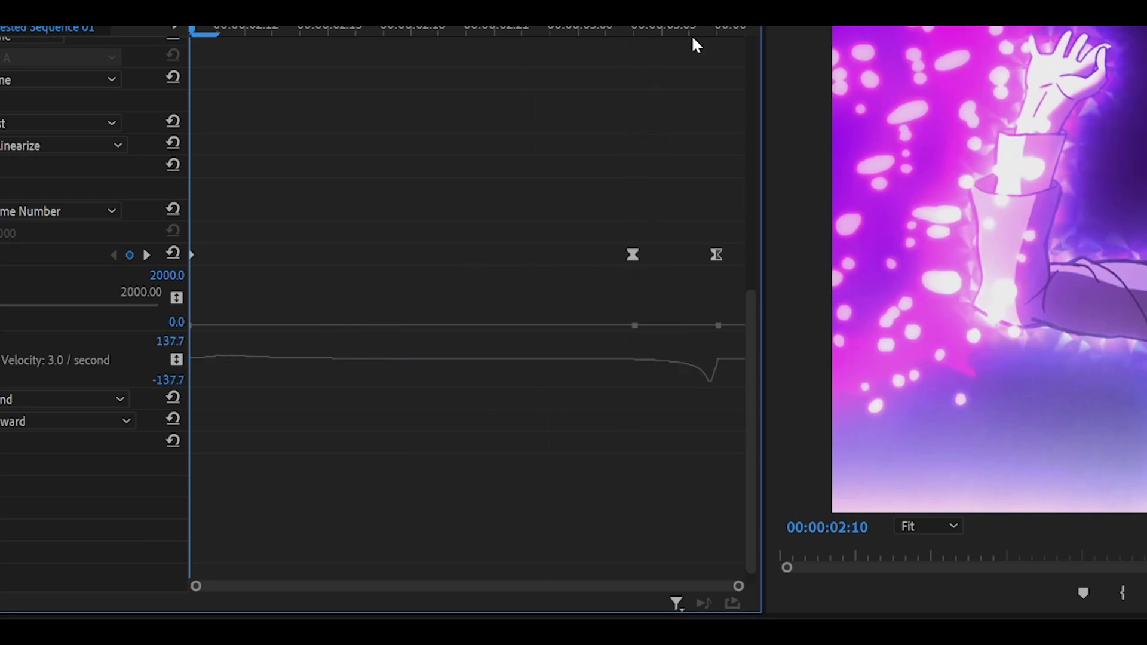
click(692, 34)
key(Left)
key(Left)
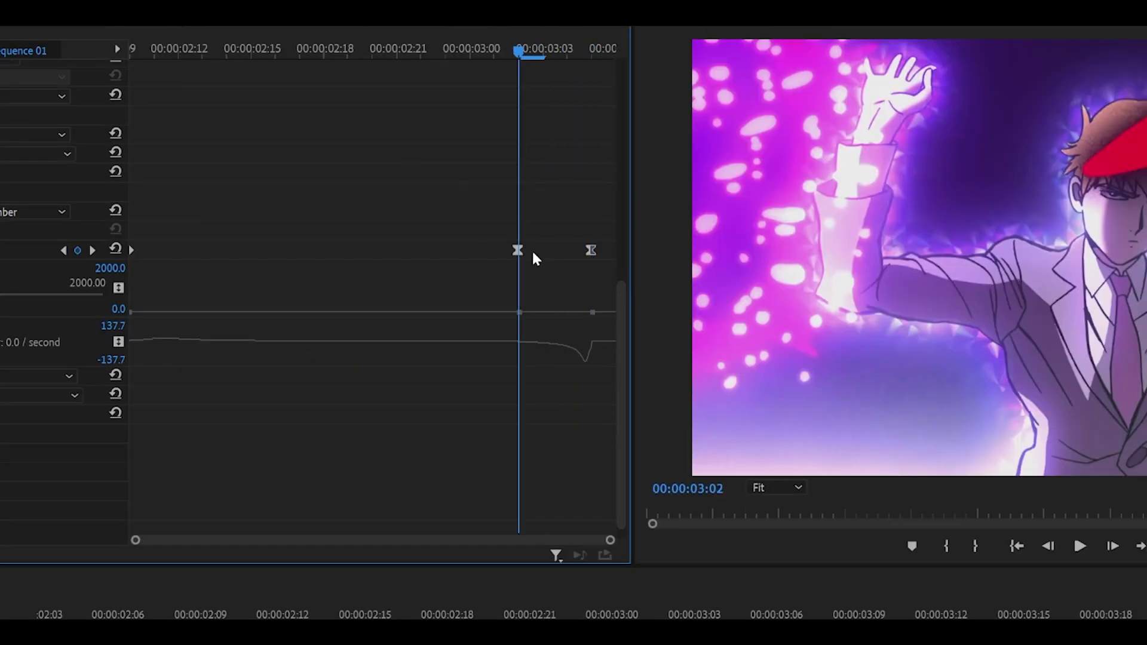
- Examine the velocity curve between the last two Frame Num keyframes, and replay the clip from 00:00:02:10
drag(586, 217, 509, 274)
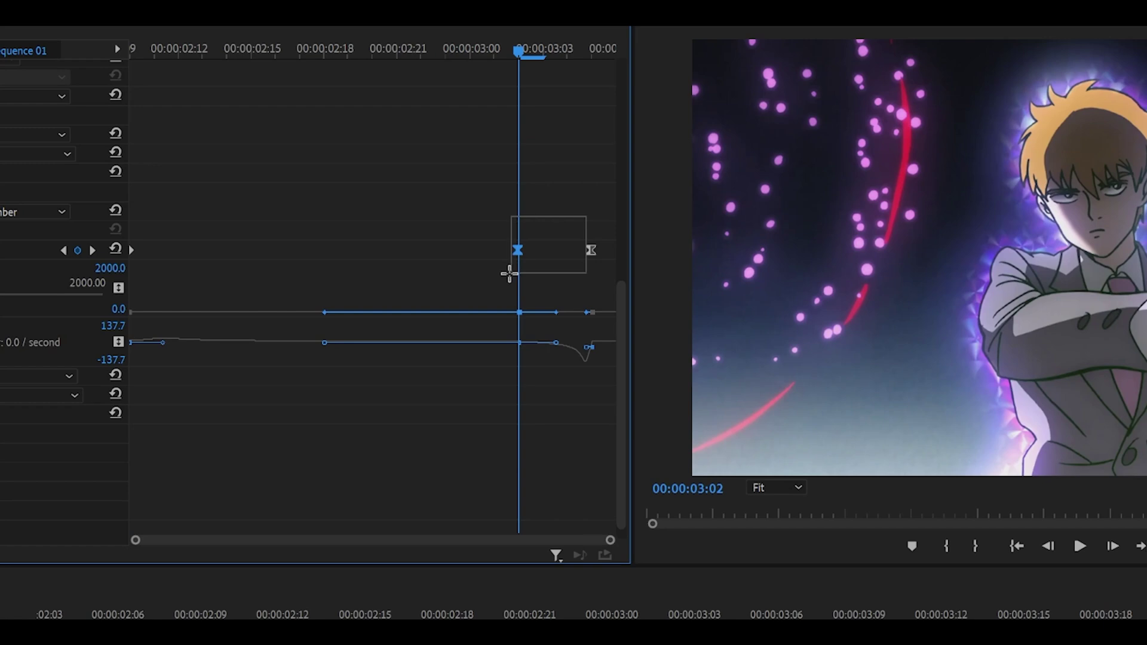
click(554, 221)
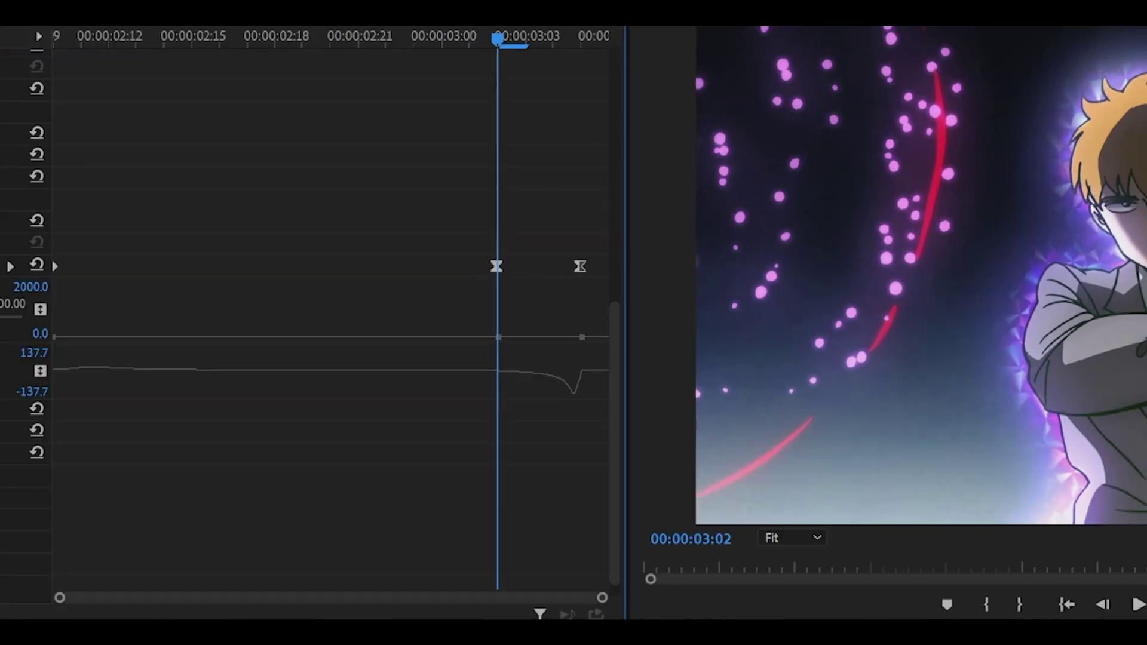
key(space)
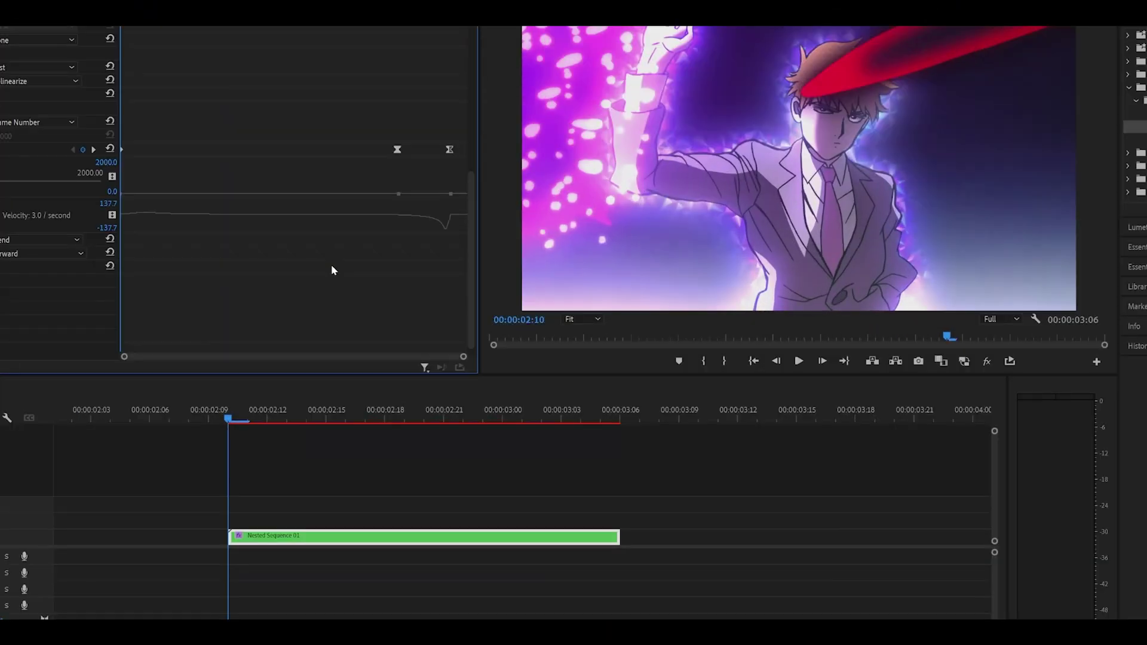
key(space)
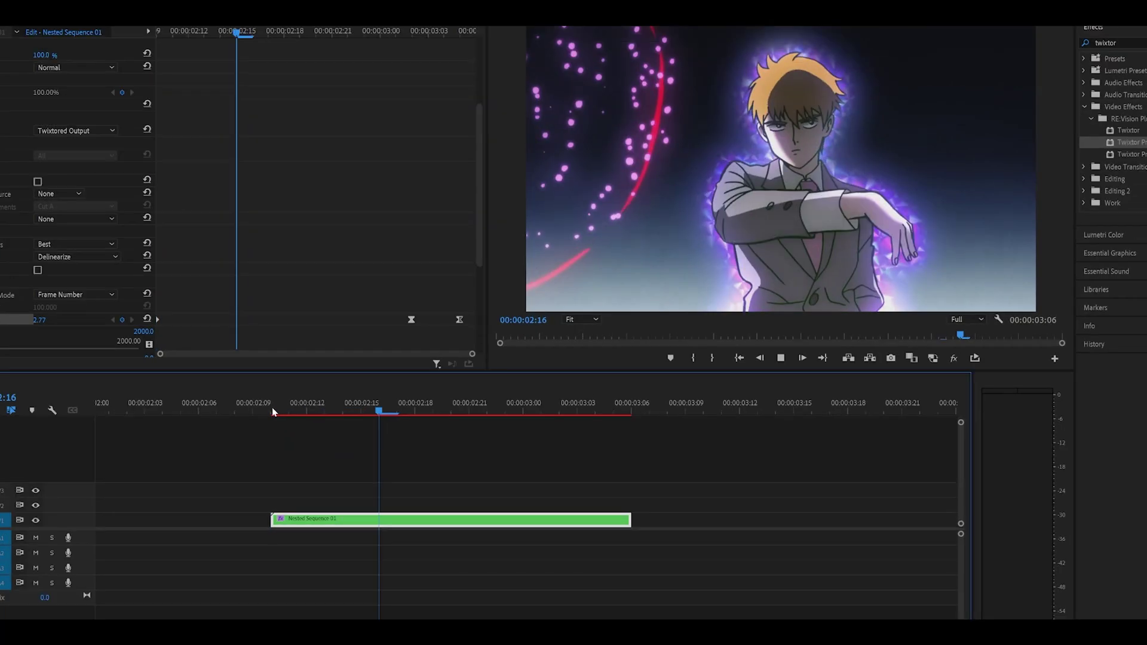